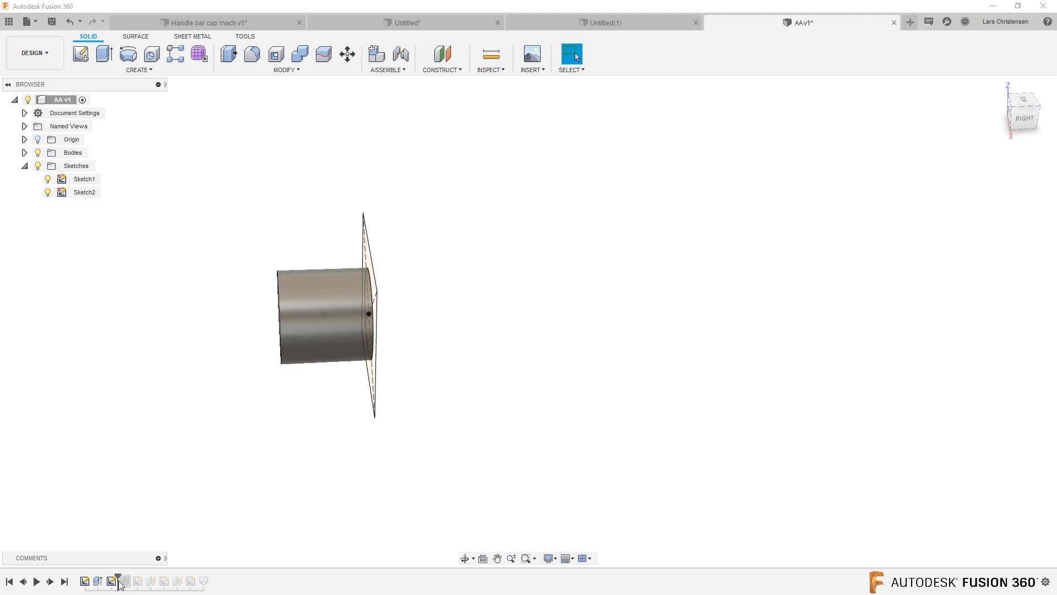
# - Roll the design history forward past Sketch3 and Sketch4, making each of these two sketches visible
pyautogui.moveTo(120, 577); pyautogui.dragTo(145, 577)
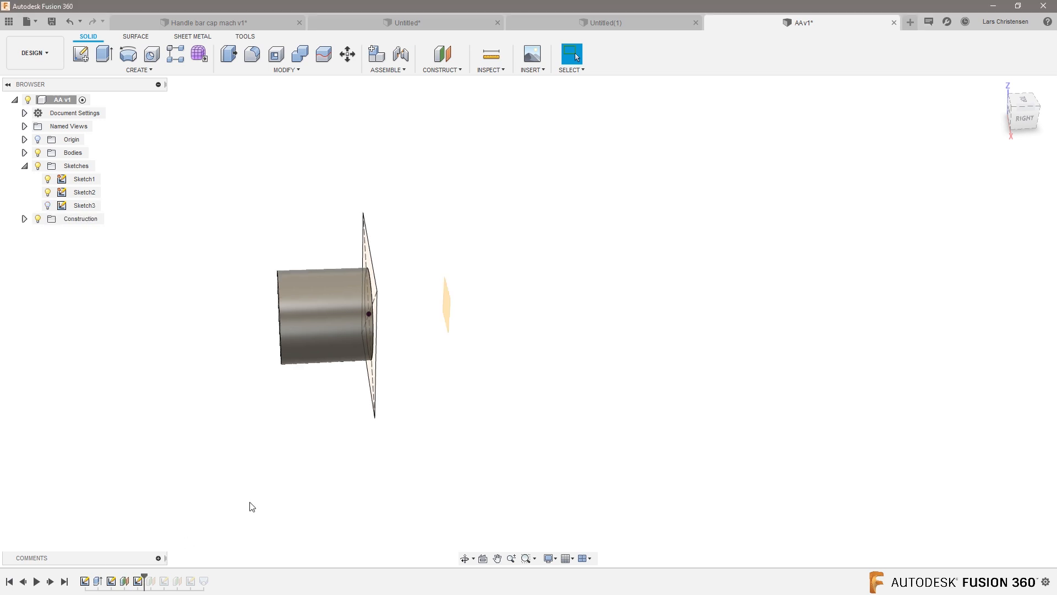
pyautogui.click(47, 206)
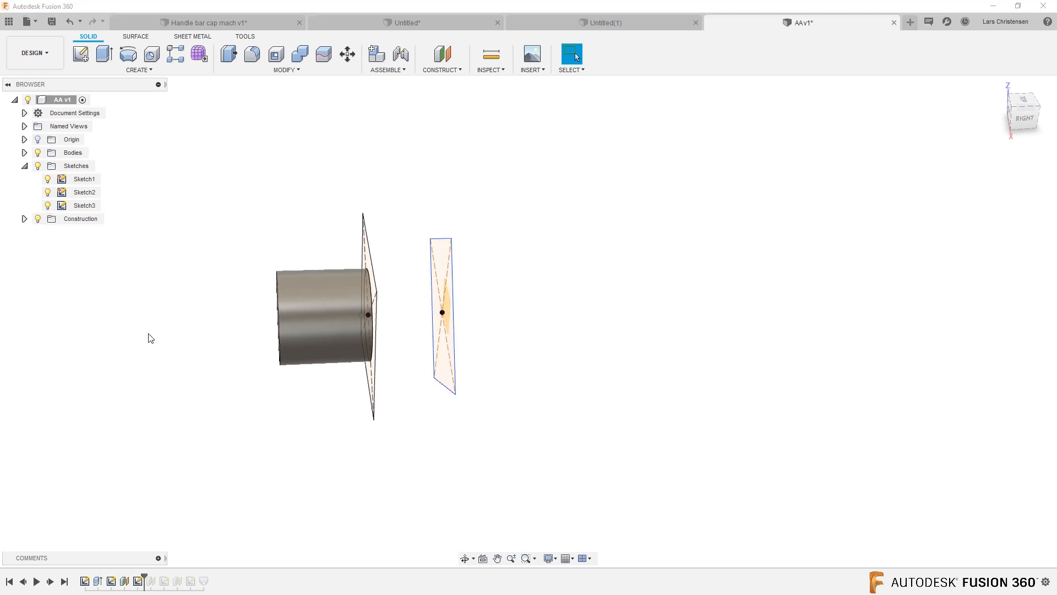
pyautogui.keyDown('shift'); pyautogui.moveTo(149, 333); pyautogui.dragTo(434, 221, button='middle'); pyautogui.keyUp('shift')
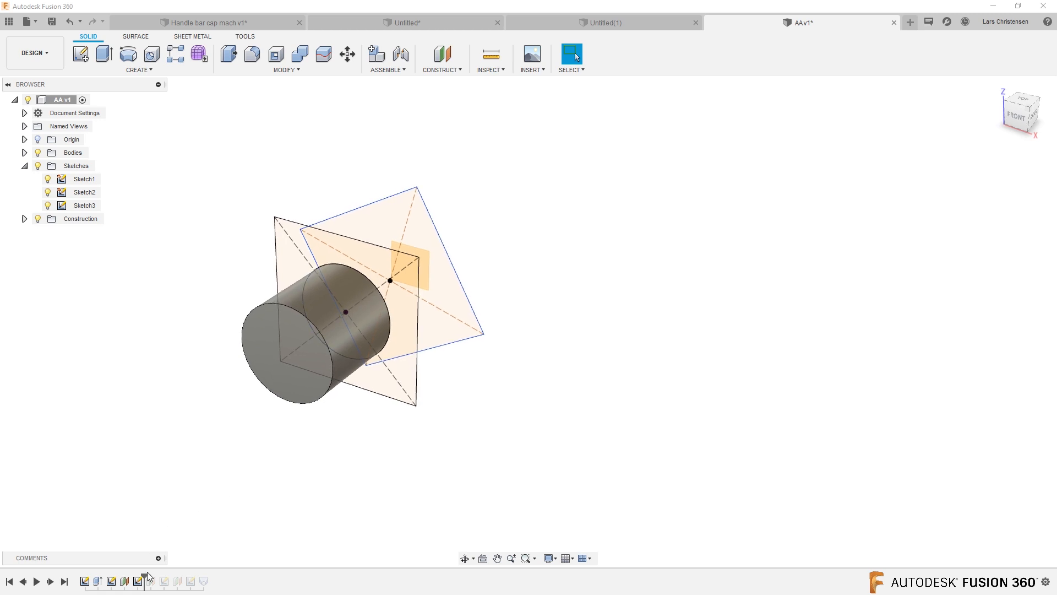
pyautogui.moveTo(147, 575); pyautogui.dragTo(170, 577)
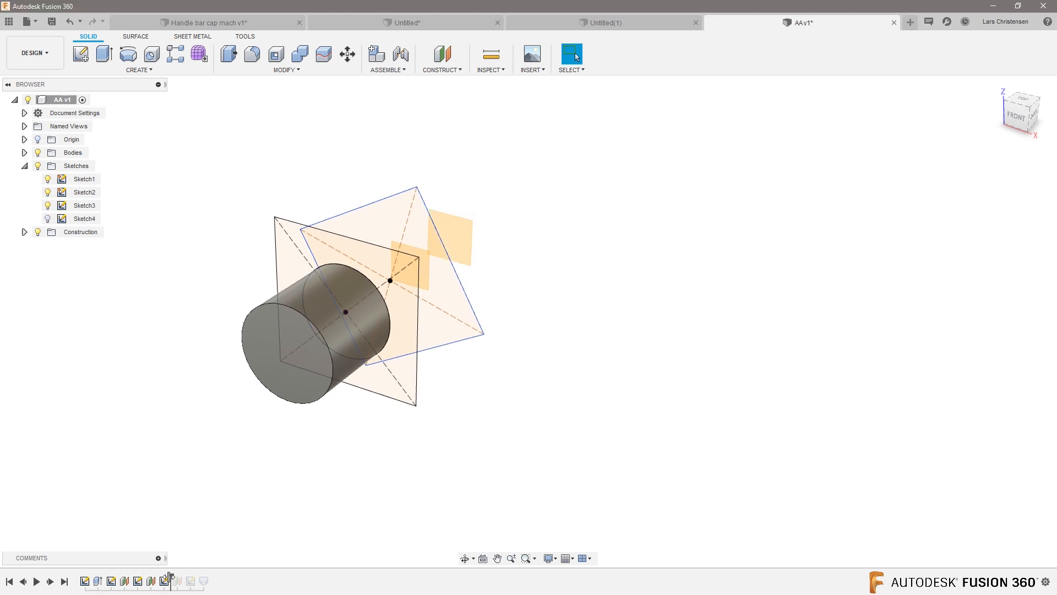
pyautogui.click(47, 219)
pyautogui.keyDown('shift'); pyautogui.moveTo(242, 347); pyautogui.dragTo(130, 333, button='middle'); pyautogui.keyUp('shift')
# - Roll the history forward past Sketch5, show that sketch, and advance to the final feature that forms the twisted body
pyautogui.moveTo(171, 576); pyautogui.dragTo(196, 576)
pyautogui.click(47, 231)
pyautogui.moveTo(264, 427)
pyautogui.keyDown('shift'); pyautogui.mouseDown(button='middle')
pyautogui.moveTo(638, 369)
pyautogui.moveTo(408, 292)
pyautogui.moveTo(300, 585)
pyautogui.moveTo(213, 588)
pyautogui.mouseUp(button='middle'); pyautogui.keyUp('shift')
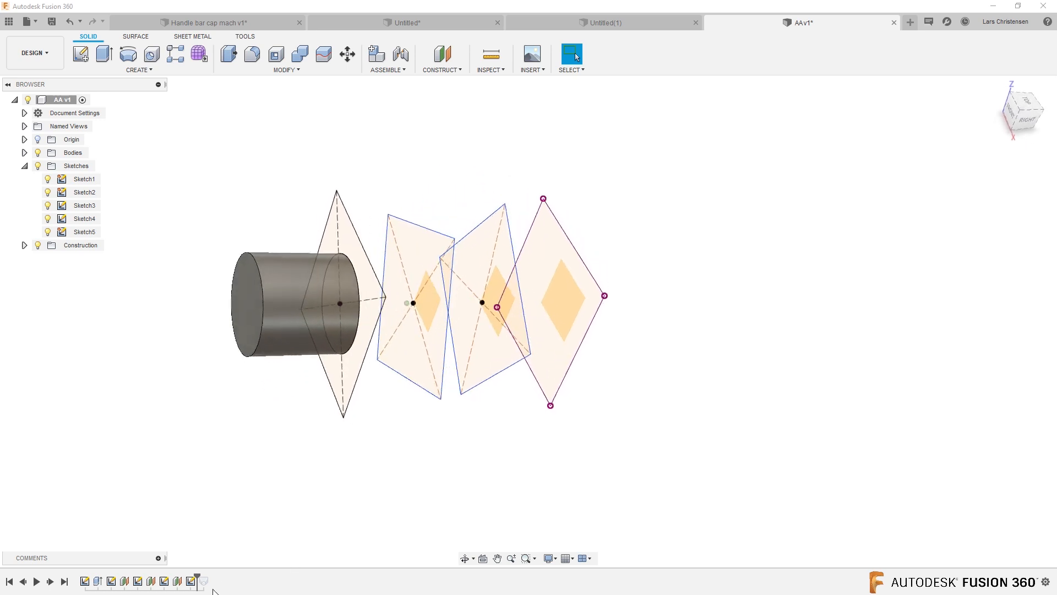
pyautogui.moveTo(197, 577); pyautogui.dragTo(210, 577)
pyautogui.moveTo(272, 550)
pyautogui.keyDown('shift'); pyautogui.mouseDown(button='middle')
pyautogui.moveTo(424, 453)
pyautogui.moveTo(473, 392)
pyautogui.moveTo(471, 194)
pyautogui.mouseUp(button='middle'); pyautogui.keyUp('shift')
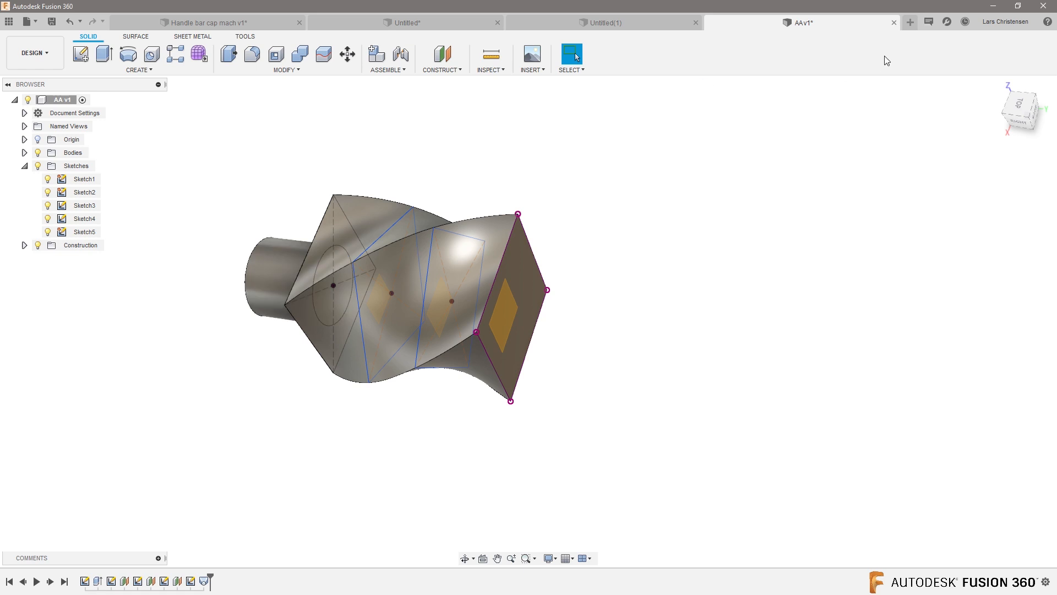
# - Create a new empty design and start a sketch on the front (XZ) plane
pyautogui.click(911, 22)
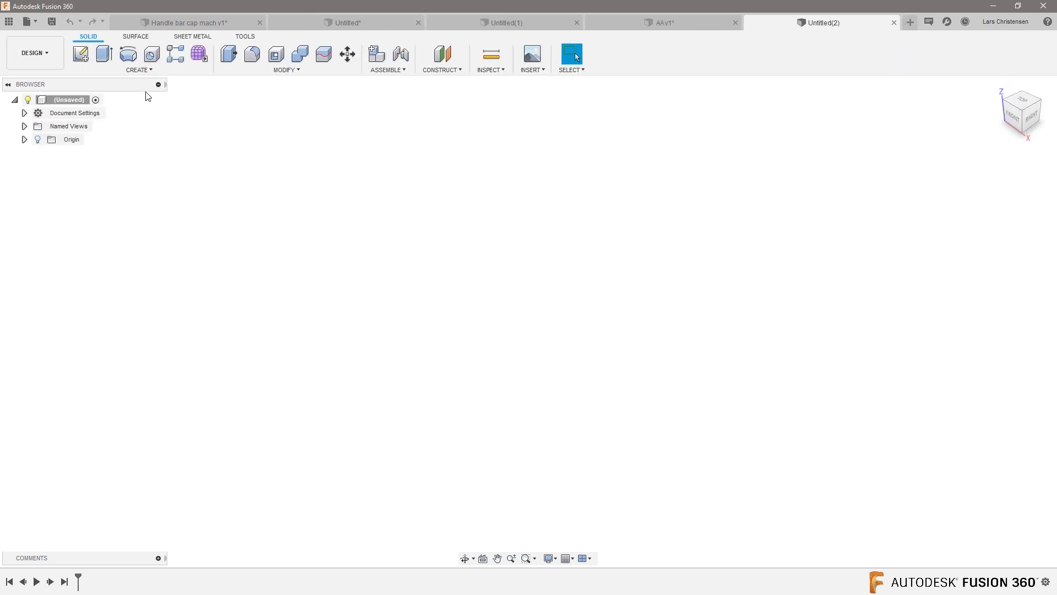
pyautogui.click(80, 54)
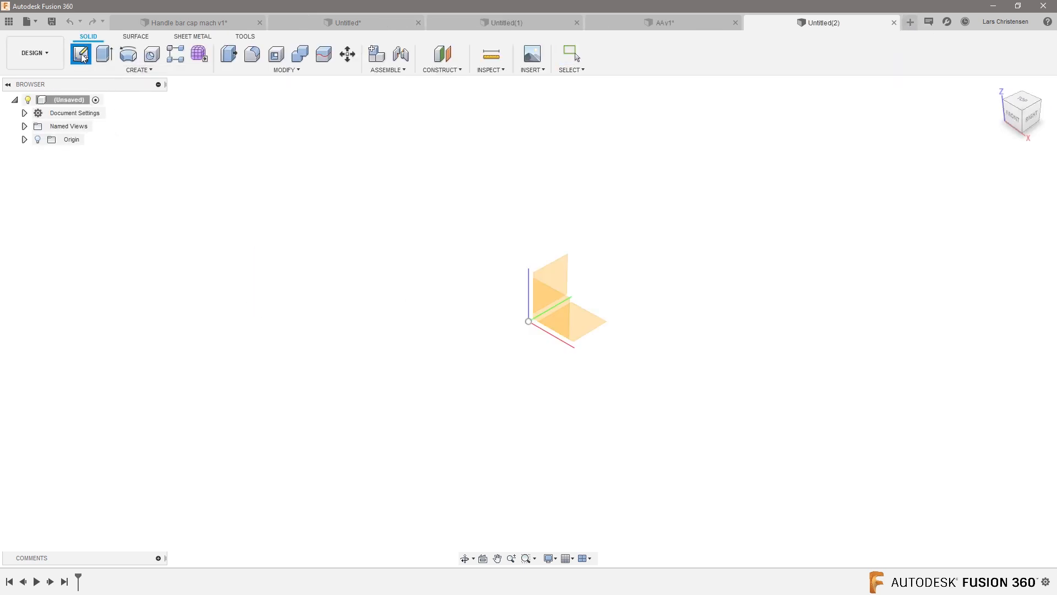
pyautogui.click(543, 308)
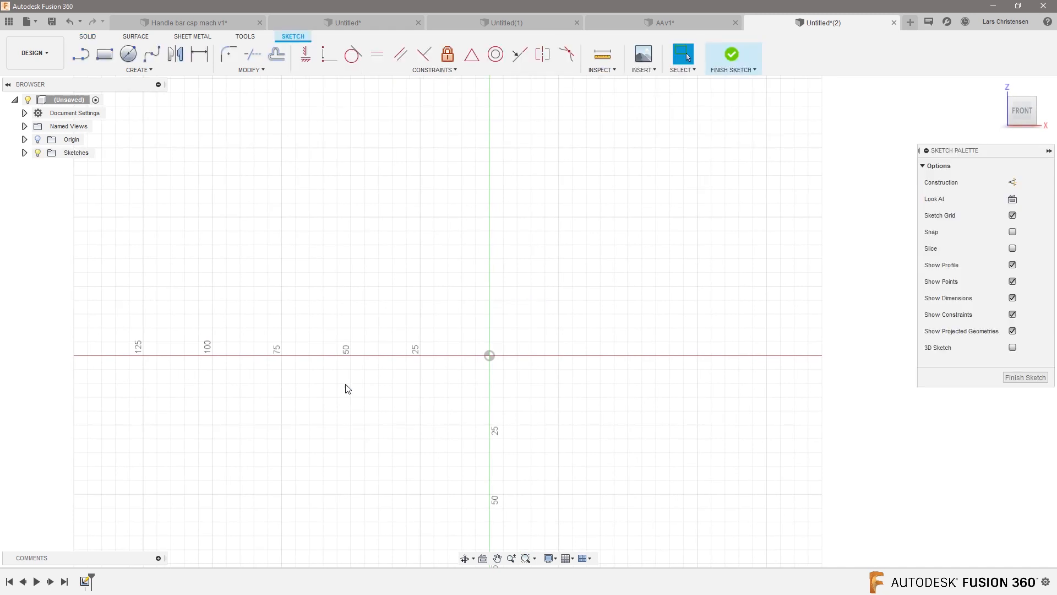
# - Draw an 80 by 80 mm center rectangle centred on the origin and finish the sketch
pyautogui.press('s')
pyautogui.click(401, 301)
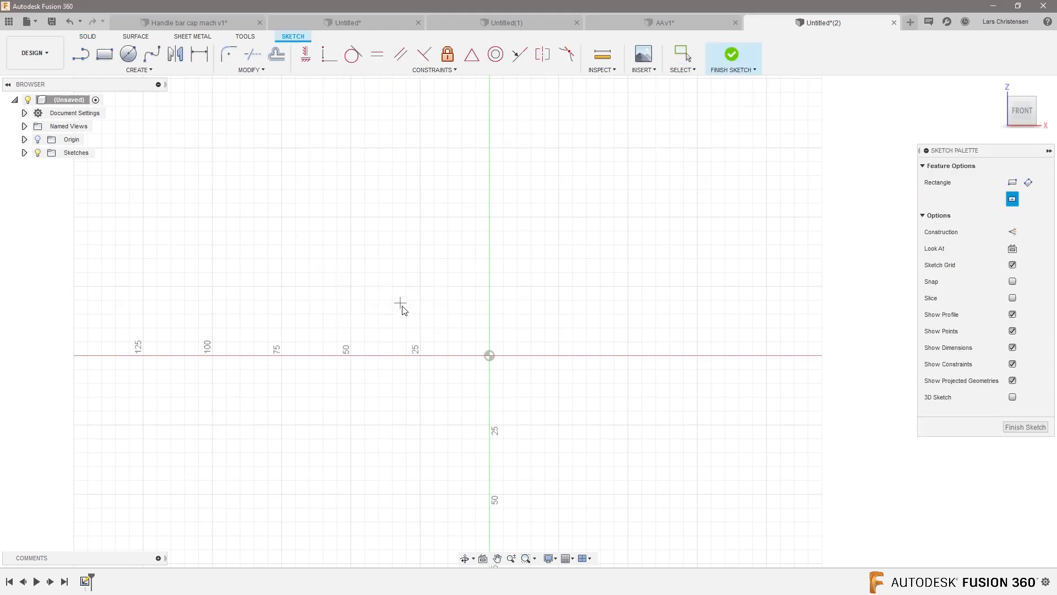
pyautogui.click(489, 356)
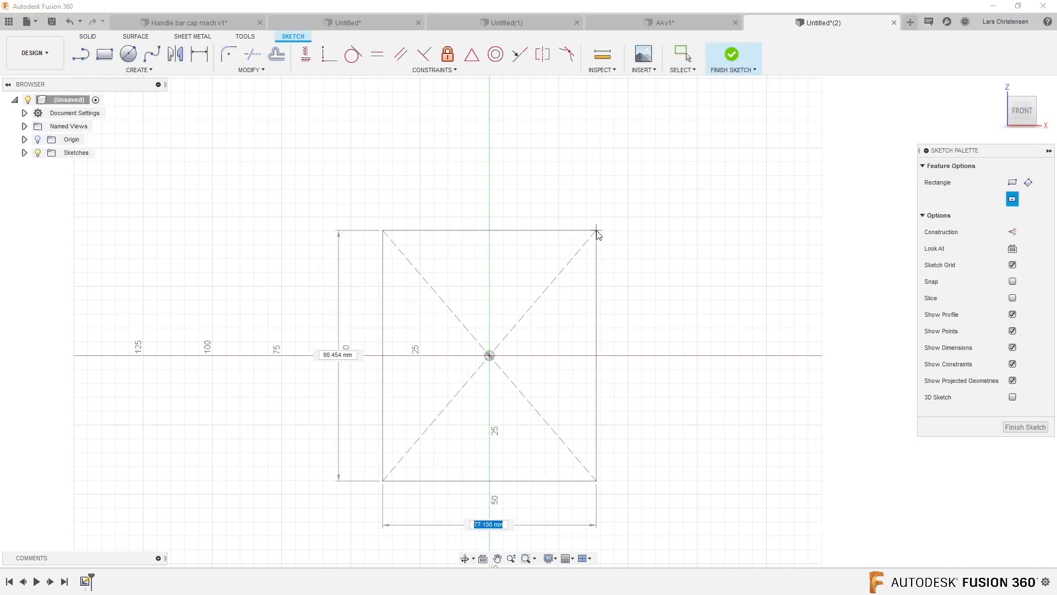
pyautogui.write('80')
pyautogui.press('Tab')
pyautogui.write('80')
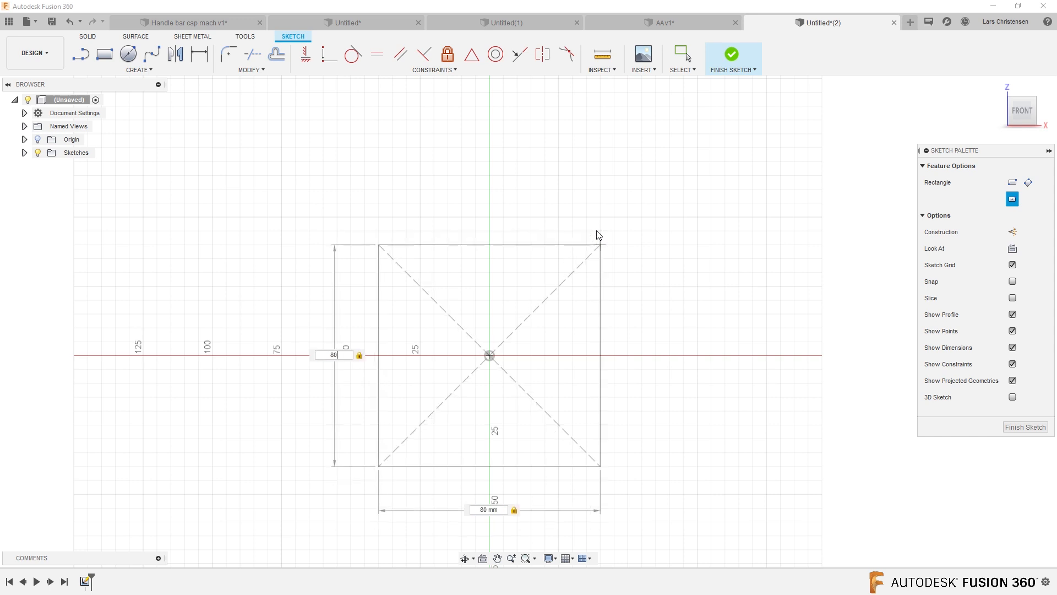
pyautogui.press('Return')
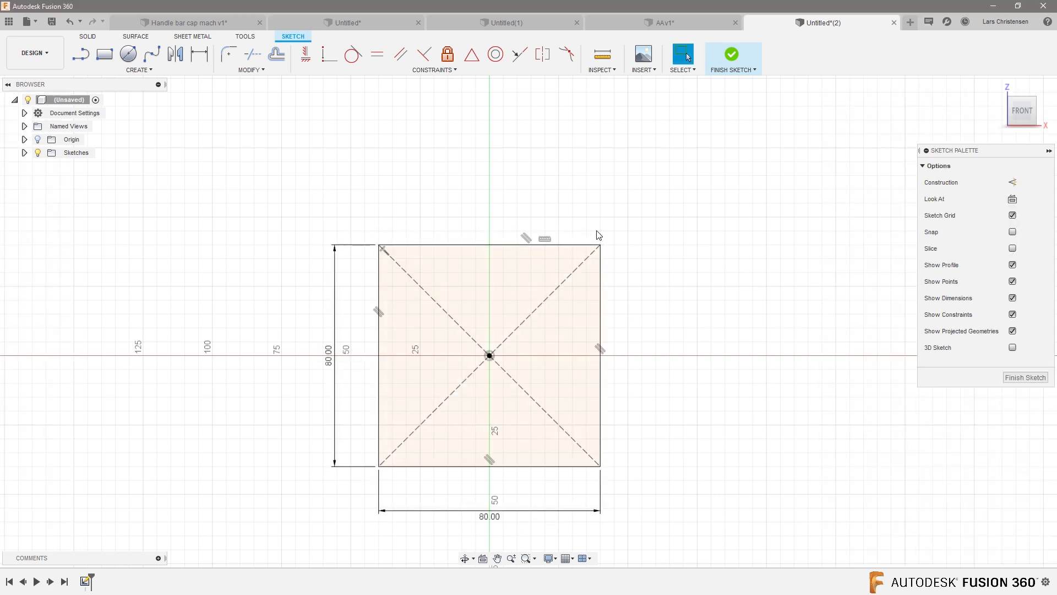
pyautogui.click(1022, 377)
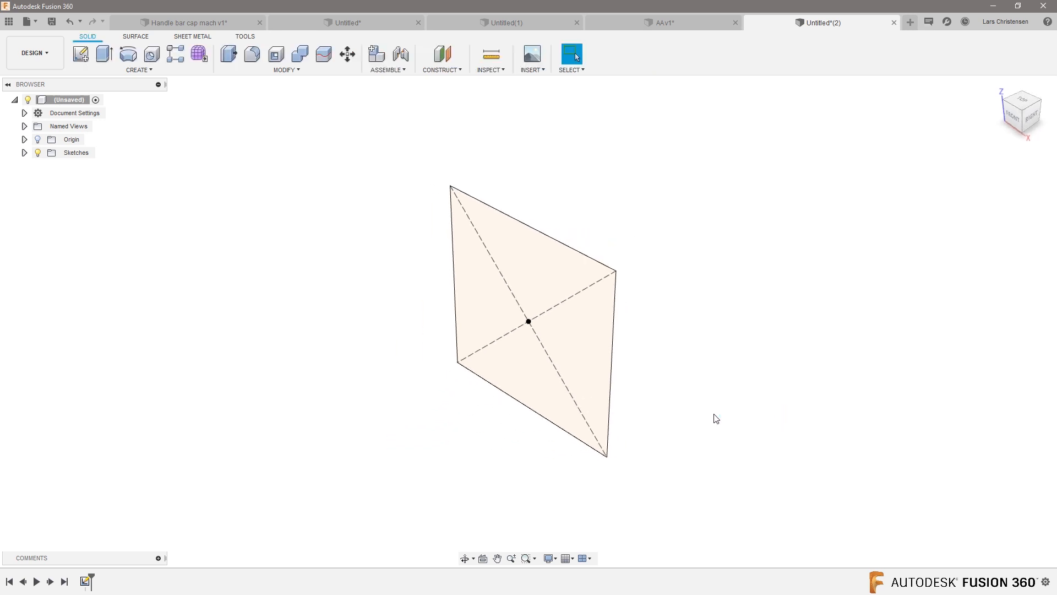
# - On the horizontal XY plane, sketch a 200 mm line from the origin along the positive Y axis and finish the sketch
pyautogui.scroll(-2, 182, 408)
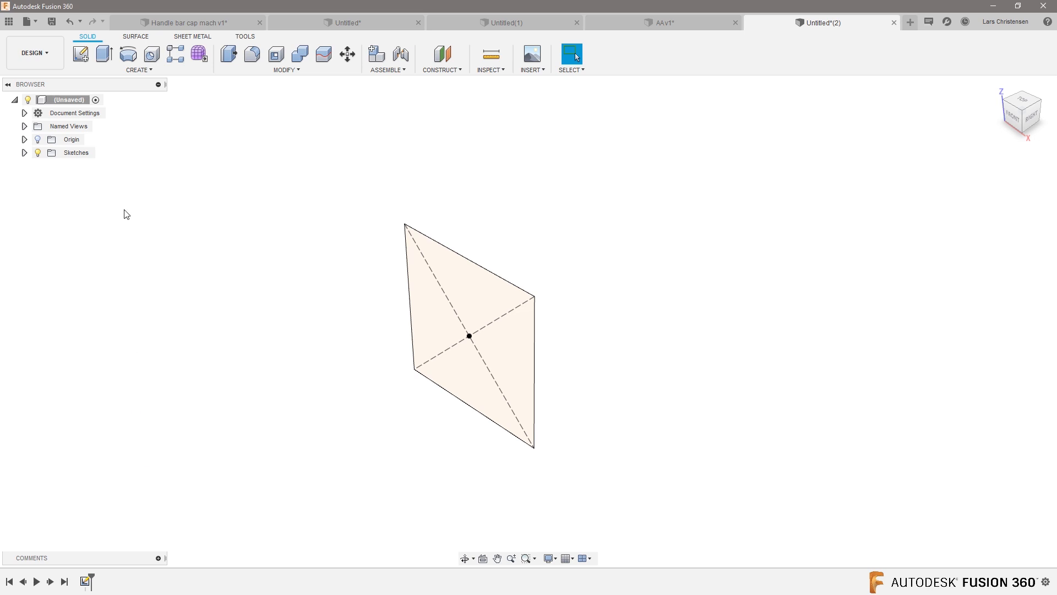
pyautogui.click(80, 53)
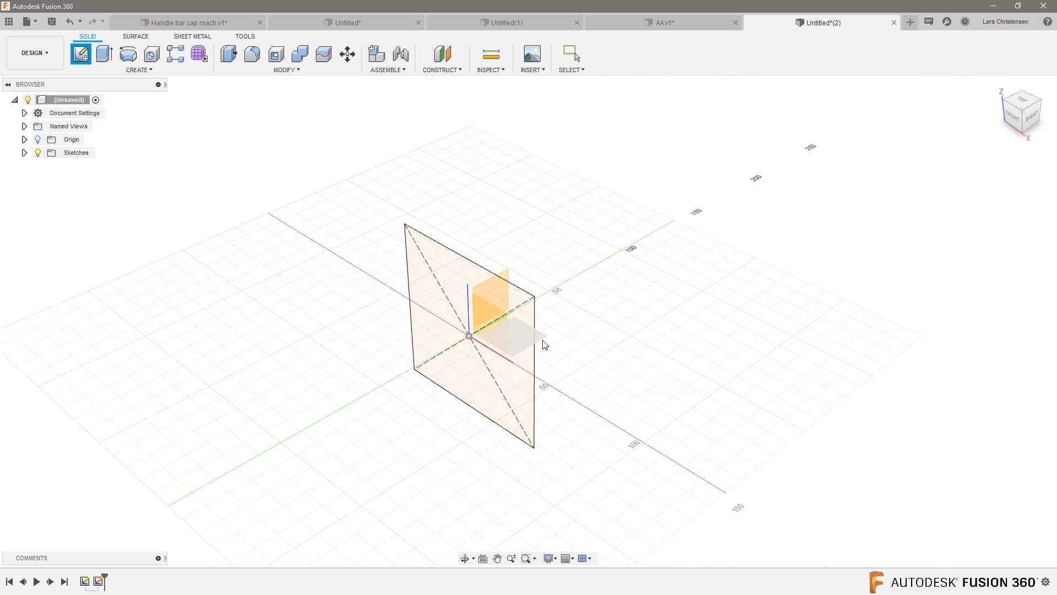
pyautogui.click(544, 344)
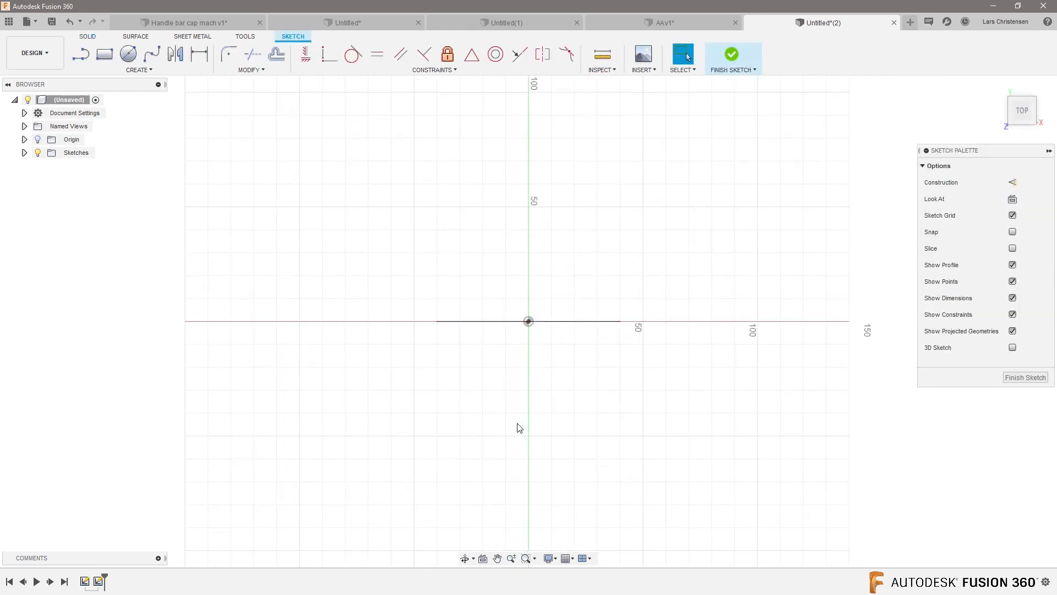
pyautogui.press('l')
pyautogui.scroll(-3, 330, 523)
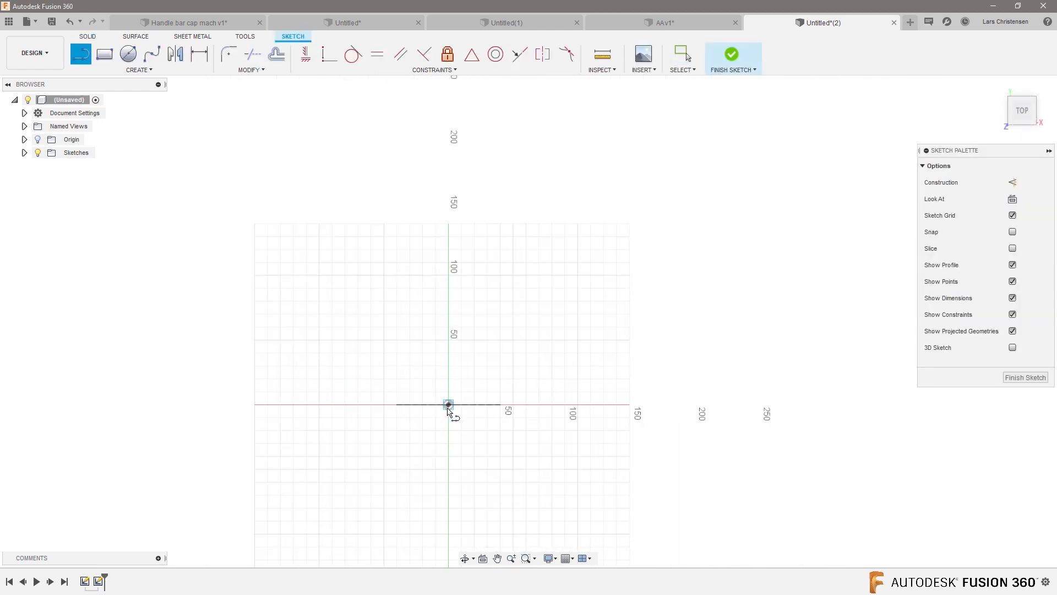
pyautogui.click(448, 405)
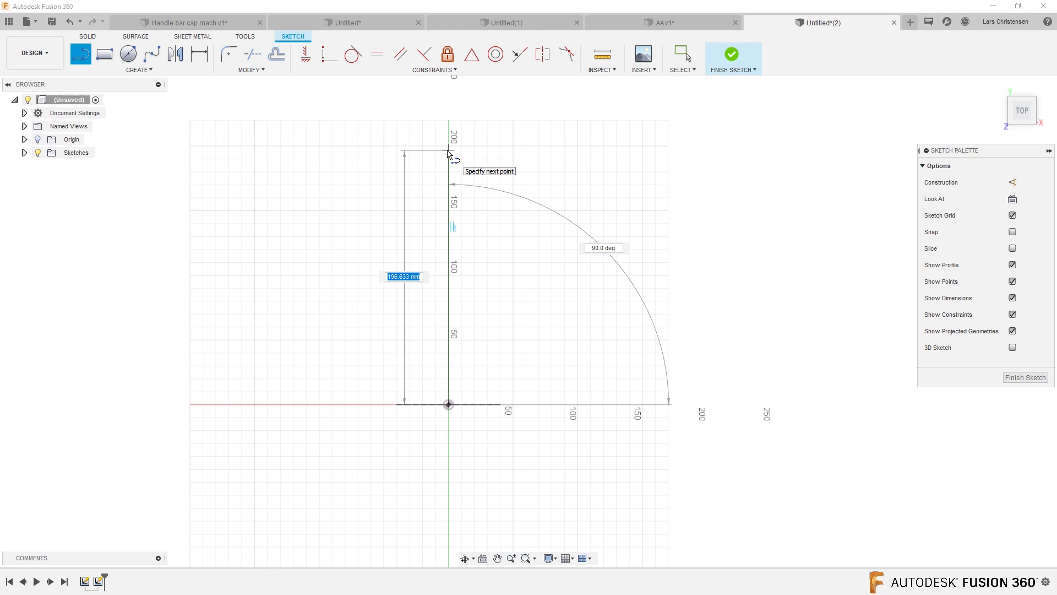
pyautogui.write('200')
pyautogui.press('Return')
pyautogui.press('Escape')
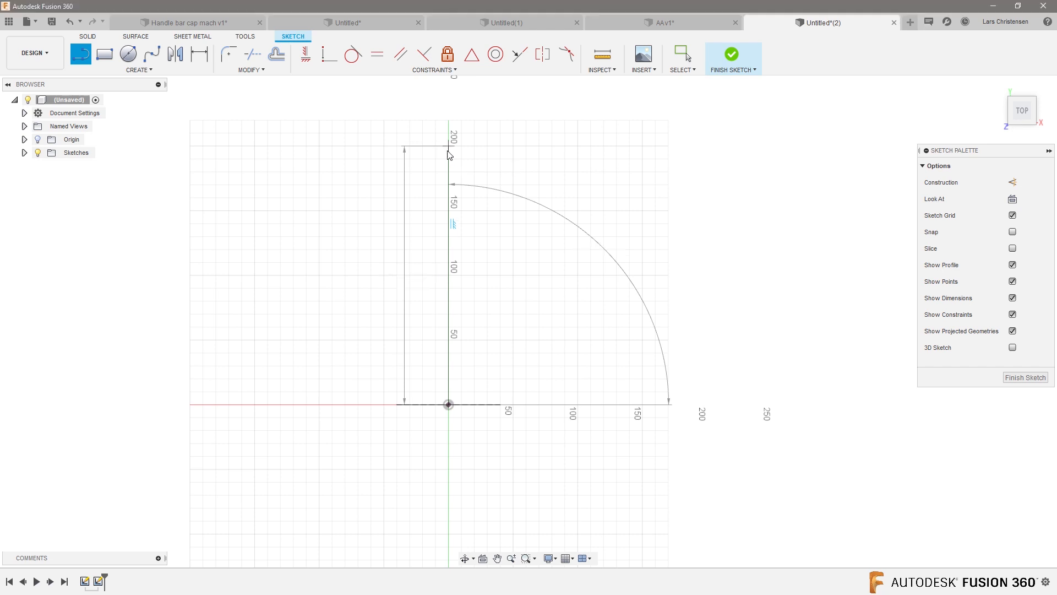
pyautogui.click(1026, 379)
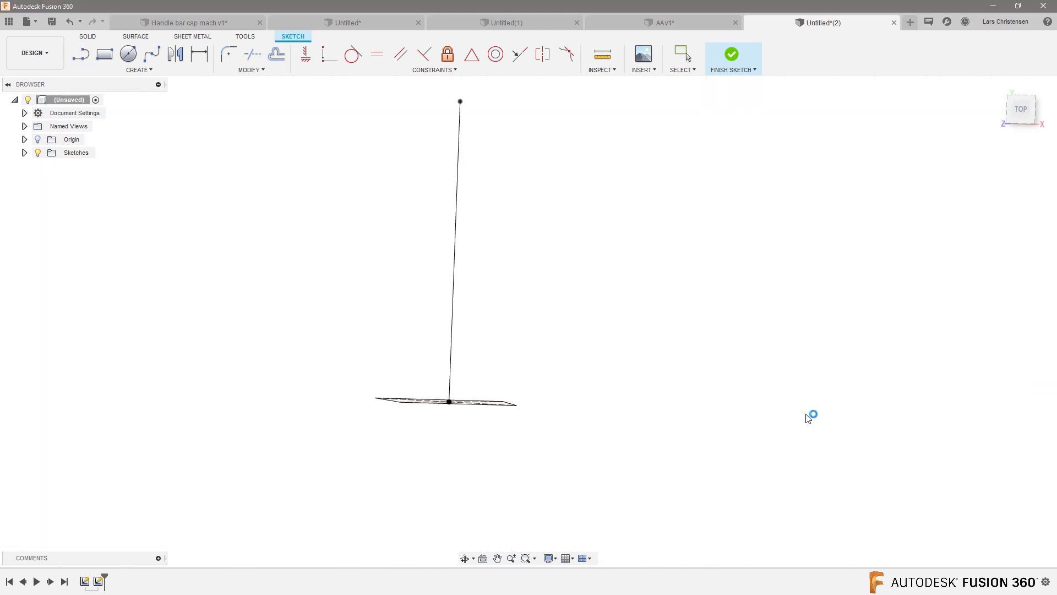
# - Sweep the square profile along the 200 mm line as a new body with a 180-degree twist angle
pyautogui.click(125, 68)
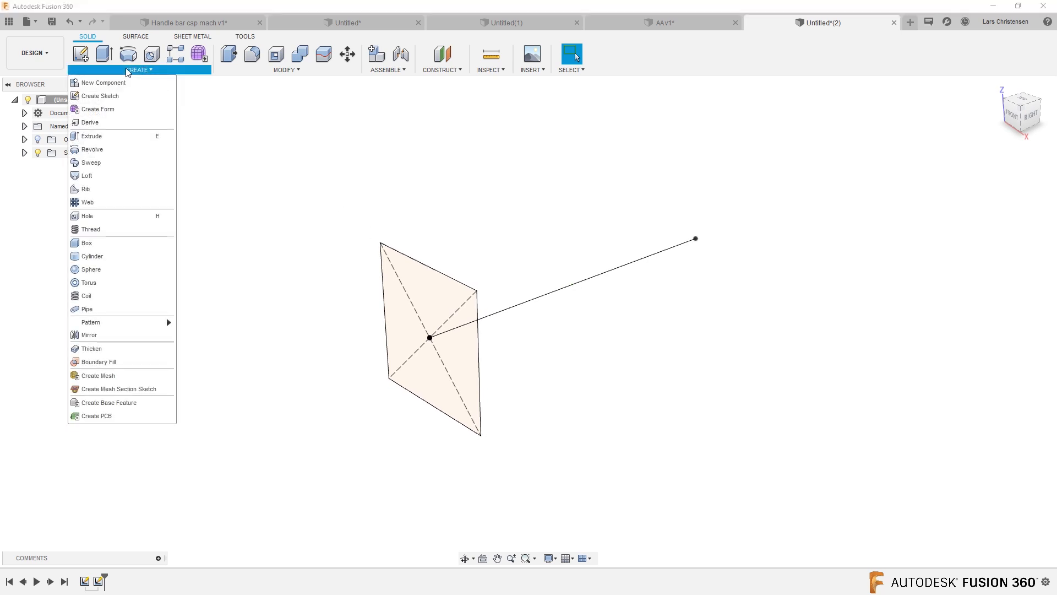
pyautogui.click(101, 163)
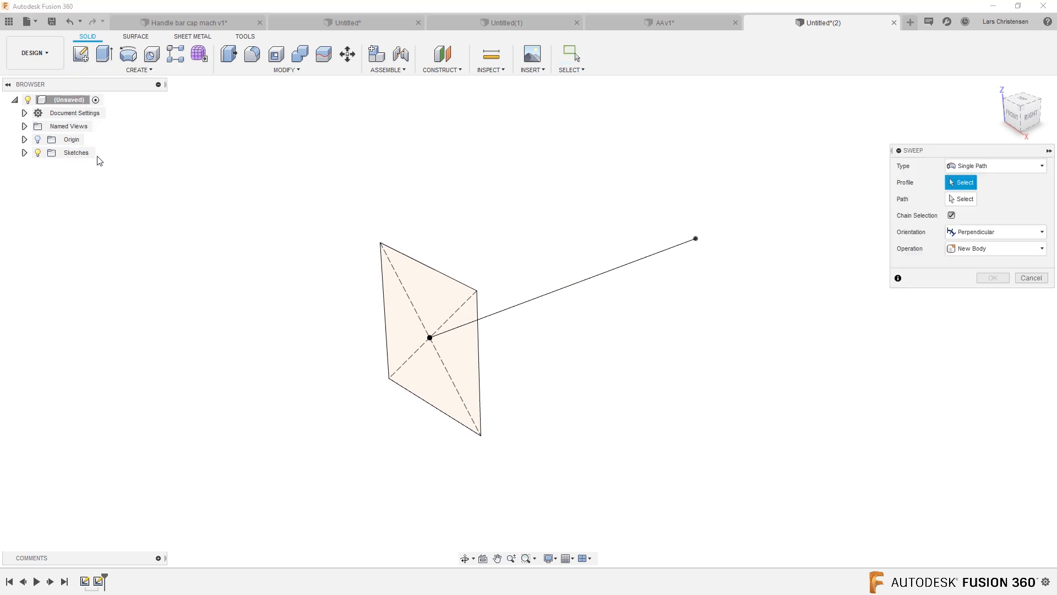
pyautogui.click(407, 281)
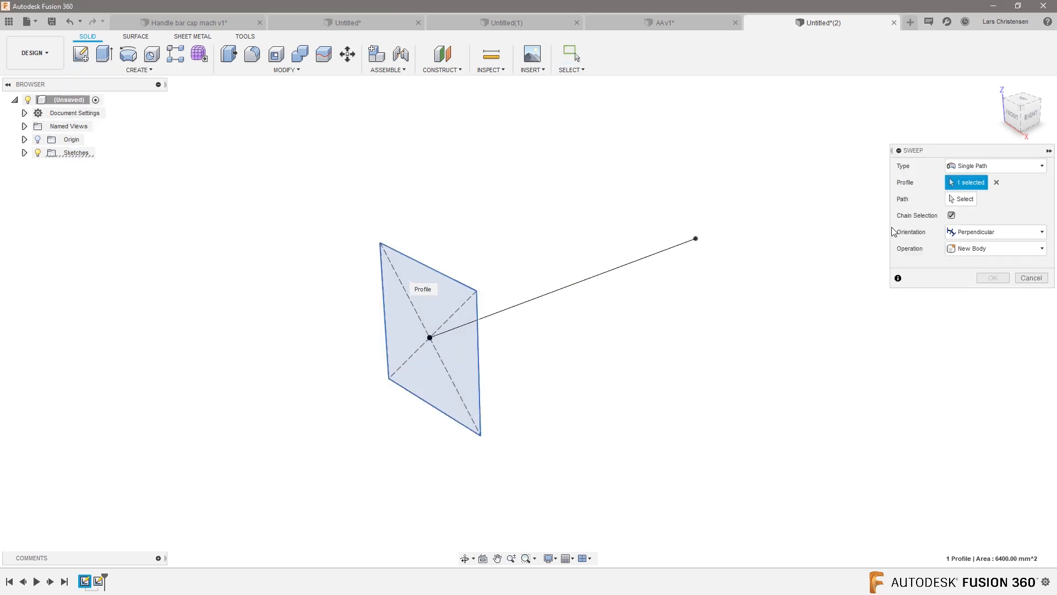
pyautogui.click(961, 199)
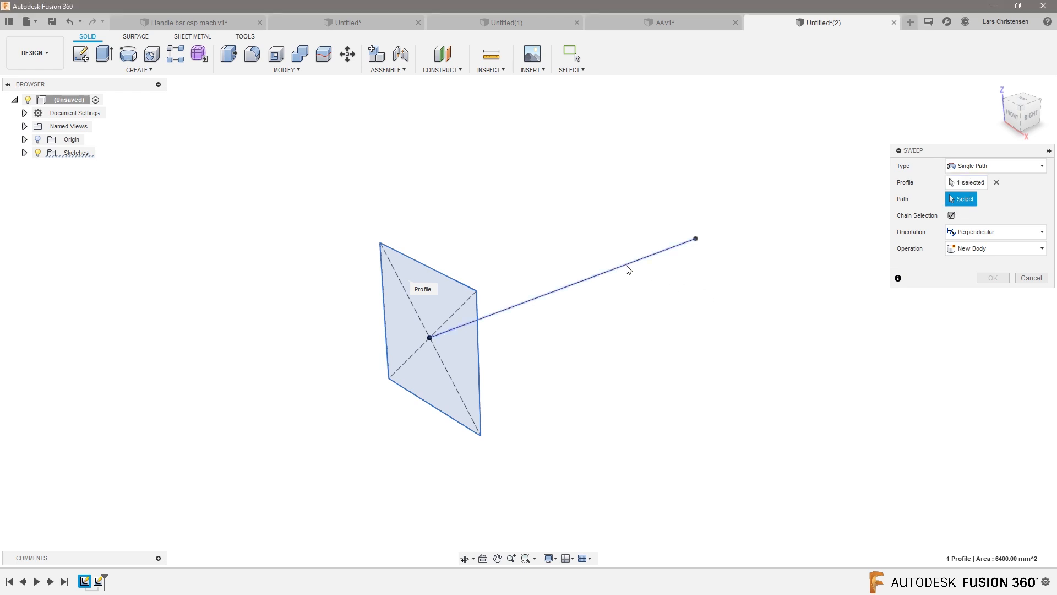
pyautogui.click(627, 267)
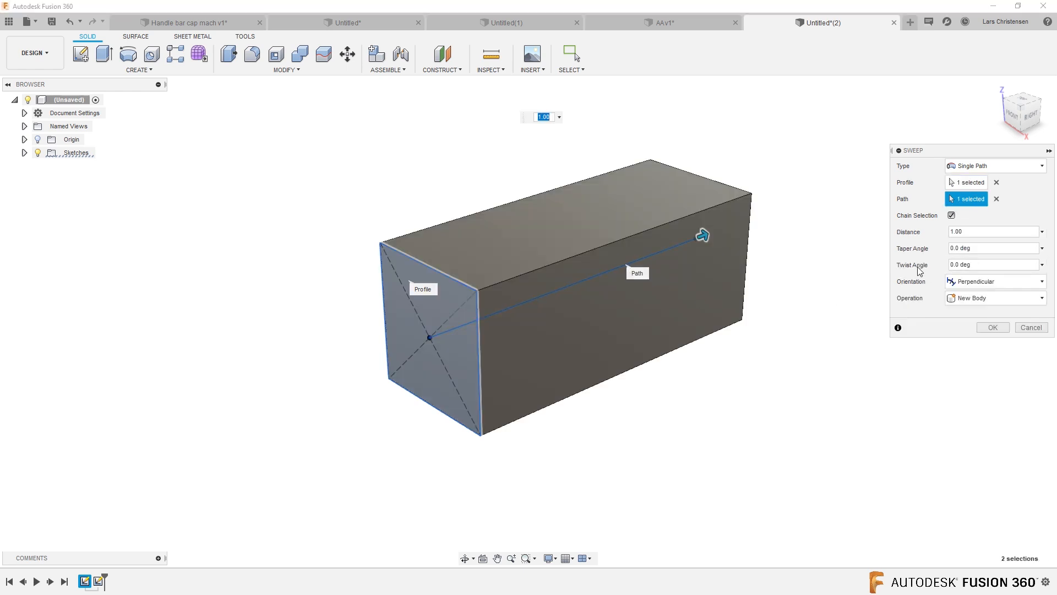
pyautogui.click(952, 265)
pyautogui.write('180')
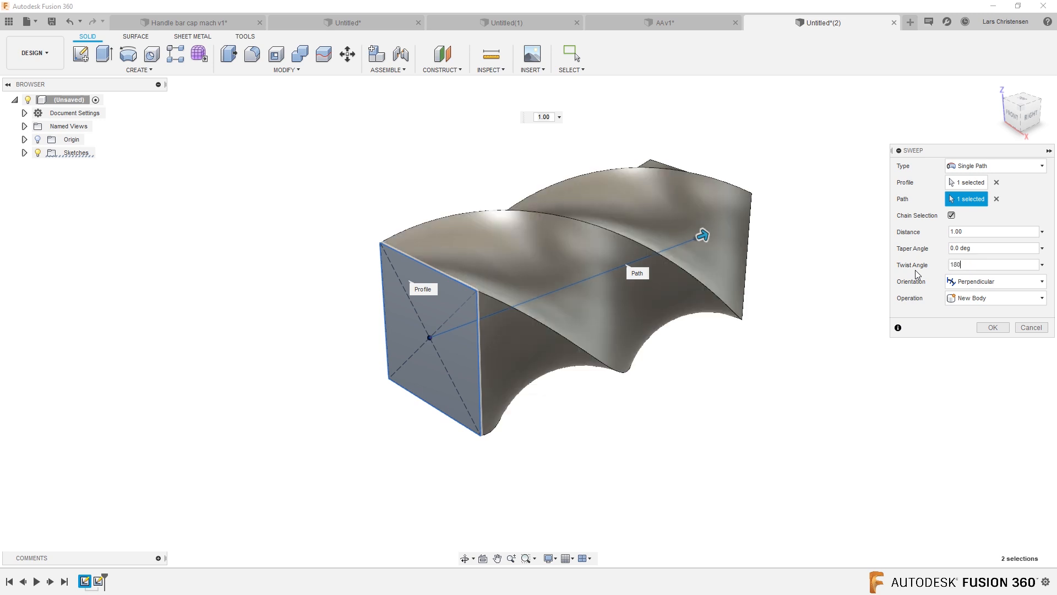
pyautogui.click(993, 328)
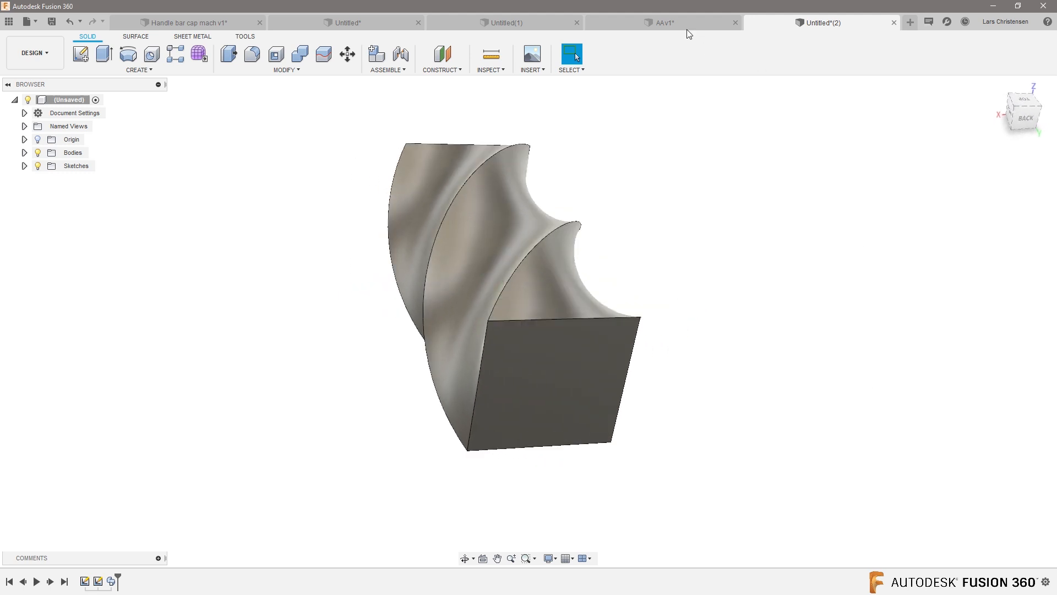
# - In the AA v1 design, hide Sketch1 through Sketch5 and the construction planes, and collapse the sketch list
pyautogui.click(686, 28)
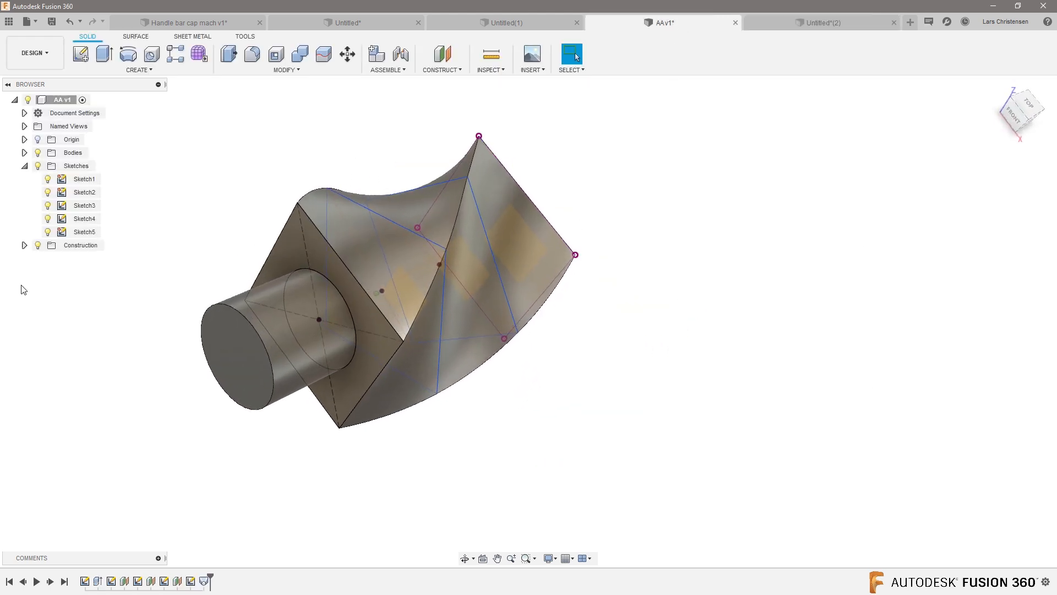
pyautogui.click(47, 232)
pyautogui.click(47, 218)
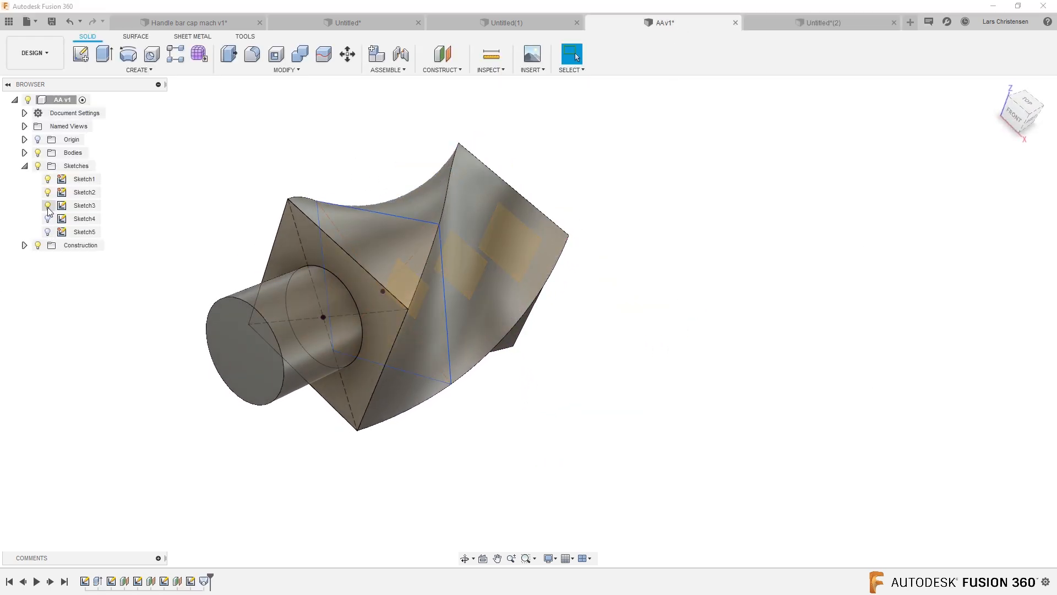
pyautogui.click(48, 205)
pyautogui.click(47, 192)
pyautogui.click(47, 179)
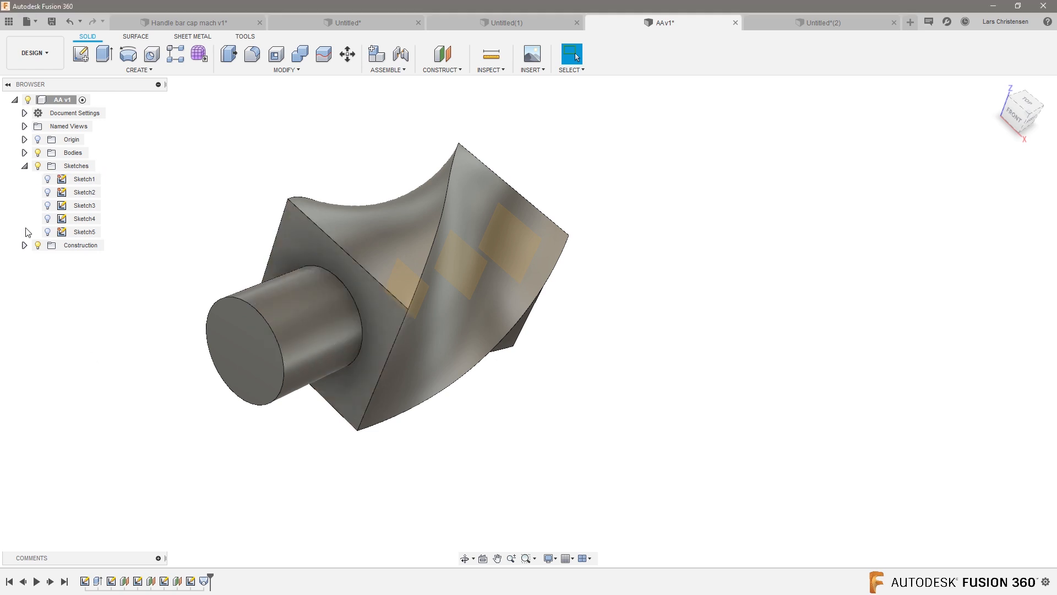
pyautogui.click(36, 244)
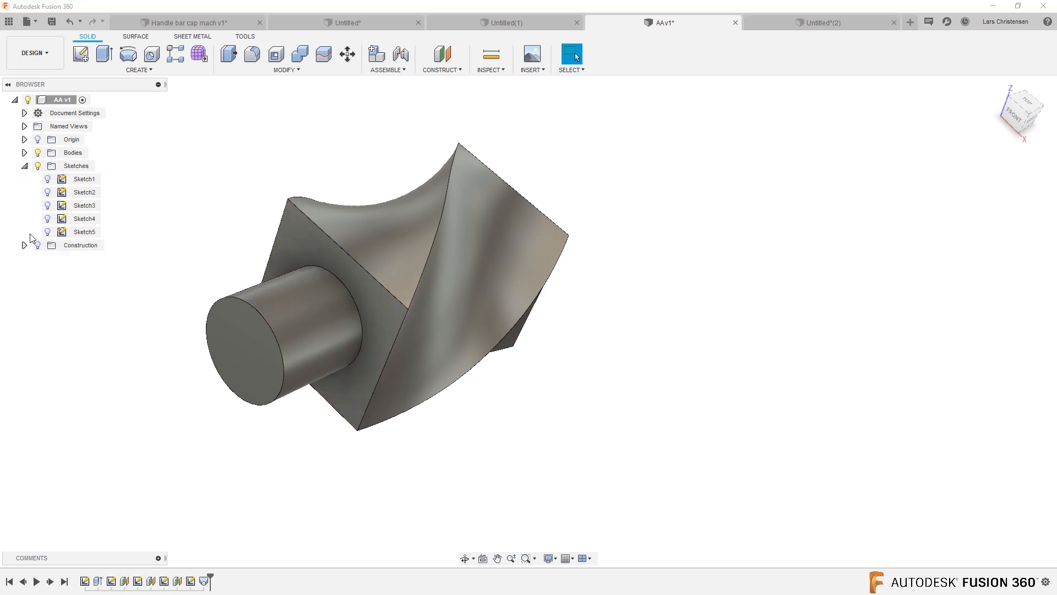
pyautogui.click(25, 166)
# - Compare the twisted body in AA v1 with the twisted sweep in the new design, ending on AA v1
pyautogui.moveTo(213, 246)
pyautogui.keyDown('shift'); pyautogui.mouseDown(button='middle')
pyautogui.moveTo(138, 331)
pyautogui.moveTo(207, 293)
pyautogui.moveTo(145, 293)
pyautogui.mouseUp(button='middle'); pyautogui.keyUp('shift')
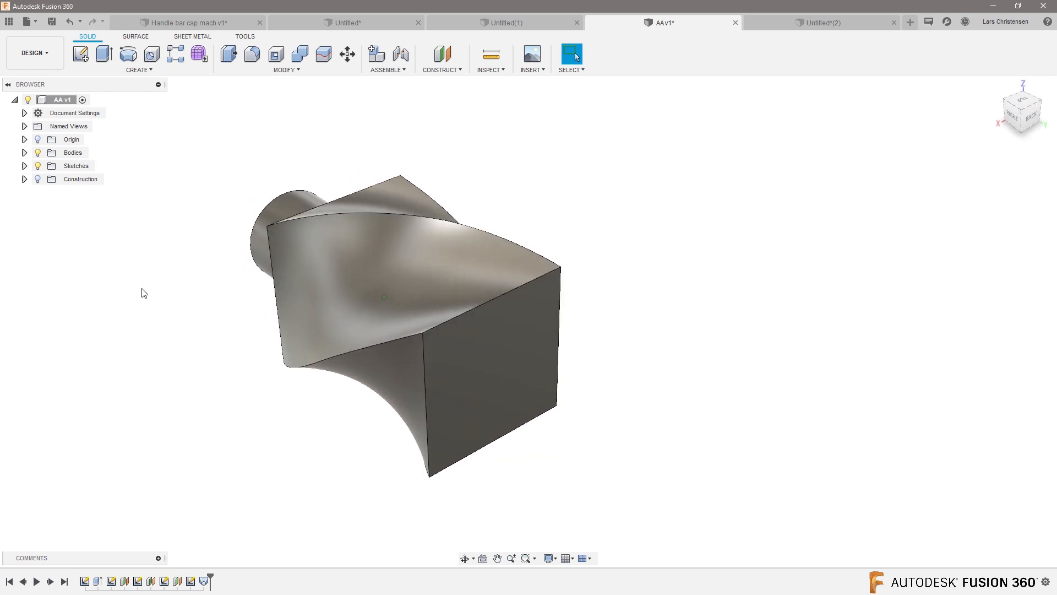
pyautogui.click(803, 24)
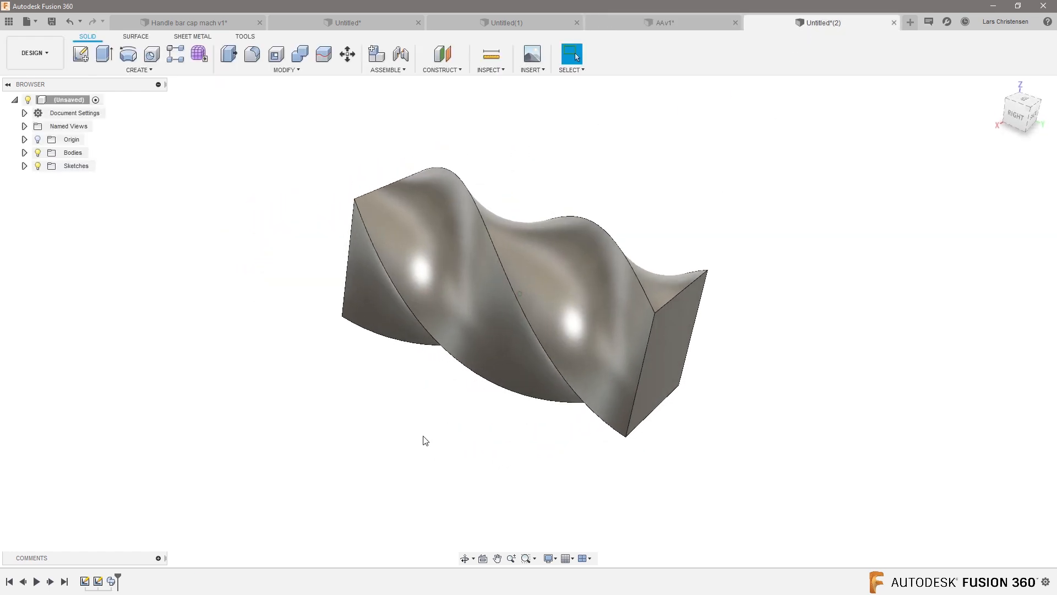
pyautogui.click(678, 24)
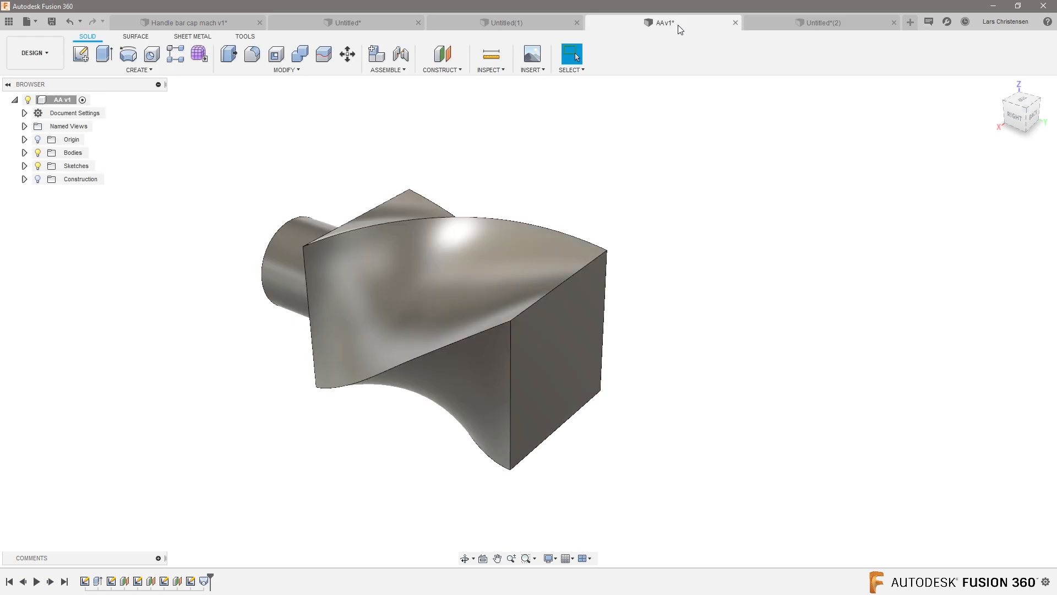
# - Switch back and forth between the twisted sweep and the AA v1 body to compare them, ending on the new design
pyautogui.click(783, 28)
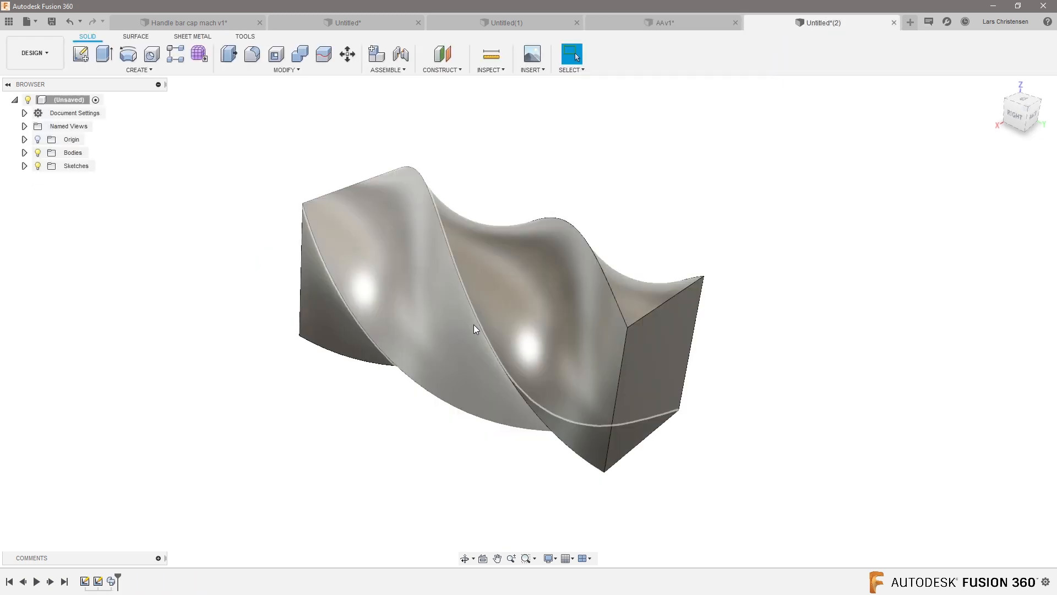
pyautogui.click(700, 26)
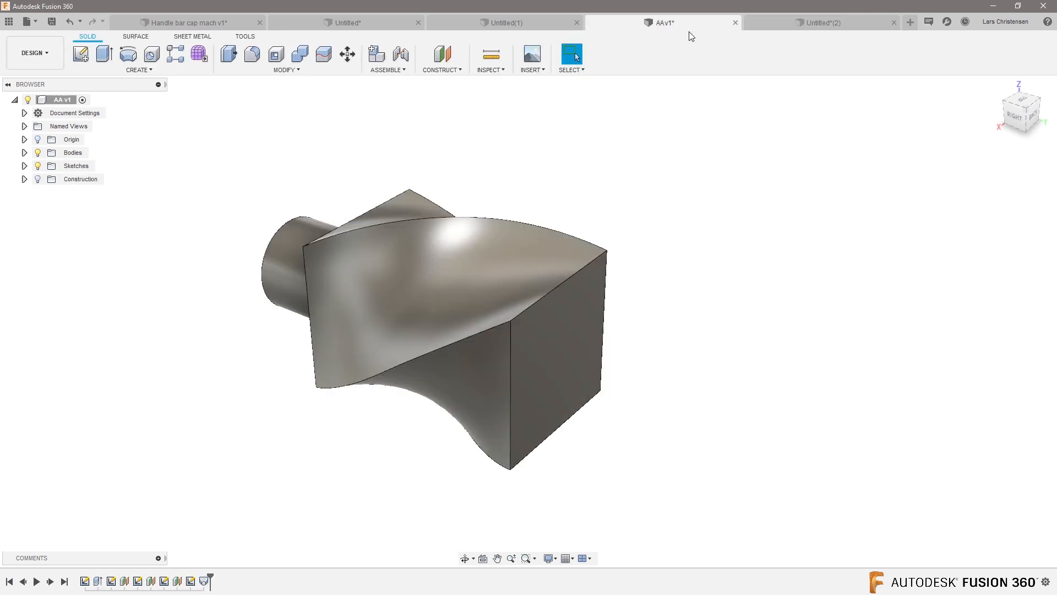
pyautogui.click(808, 22)
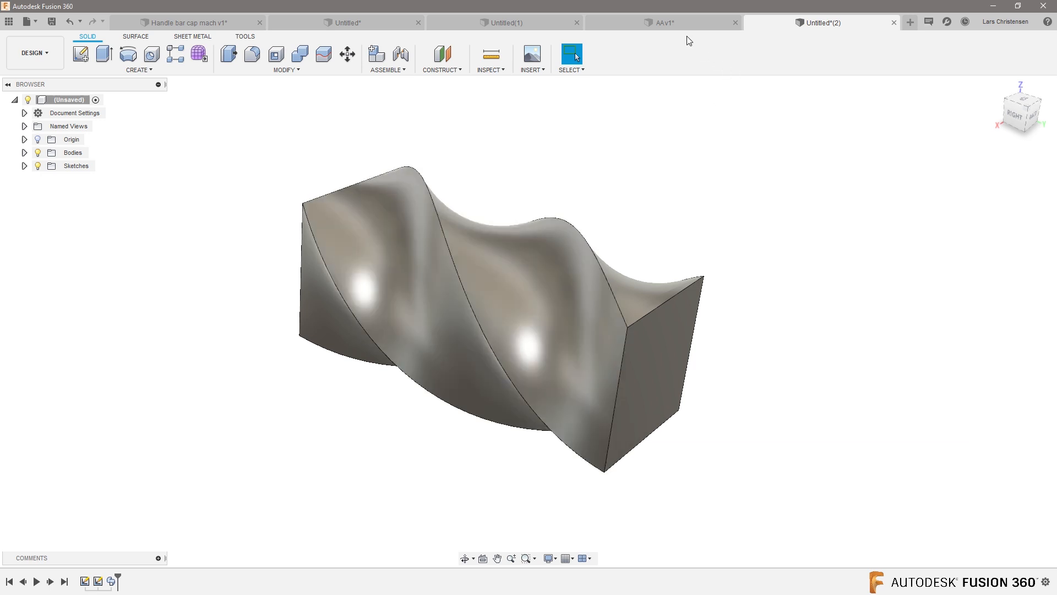
pyautogui.click(672, 24)
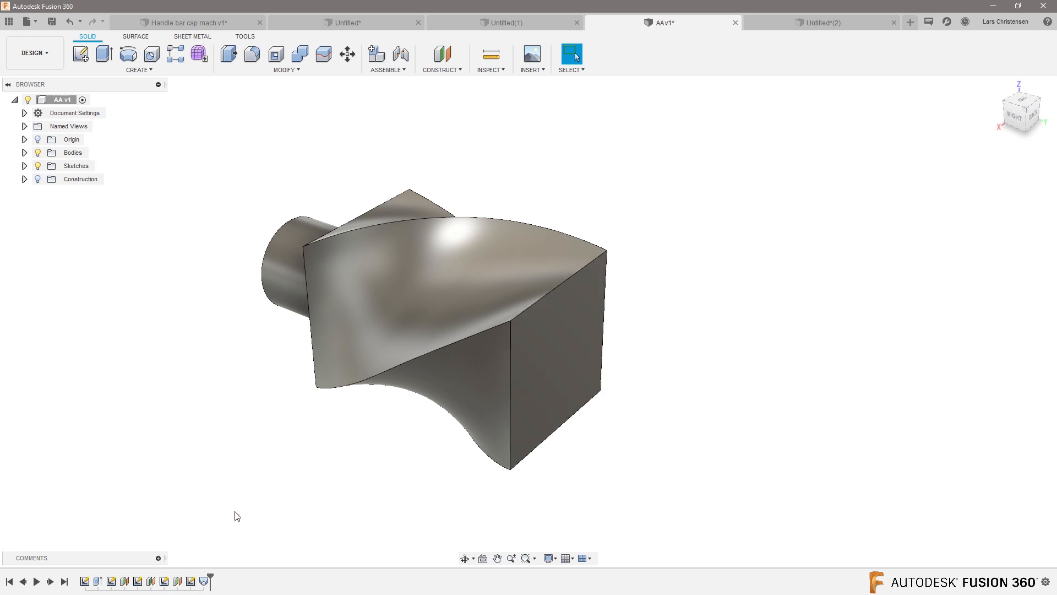
pyautogui.click(824, 23)
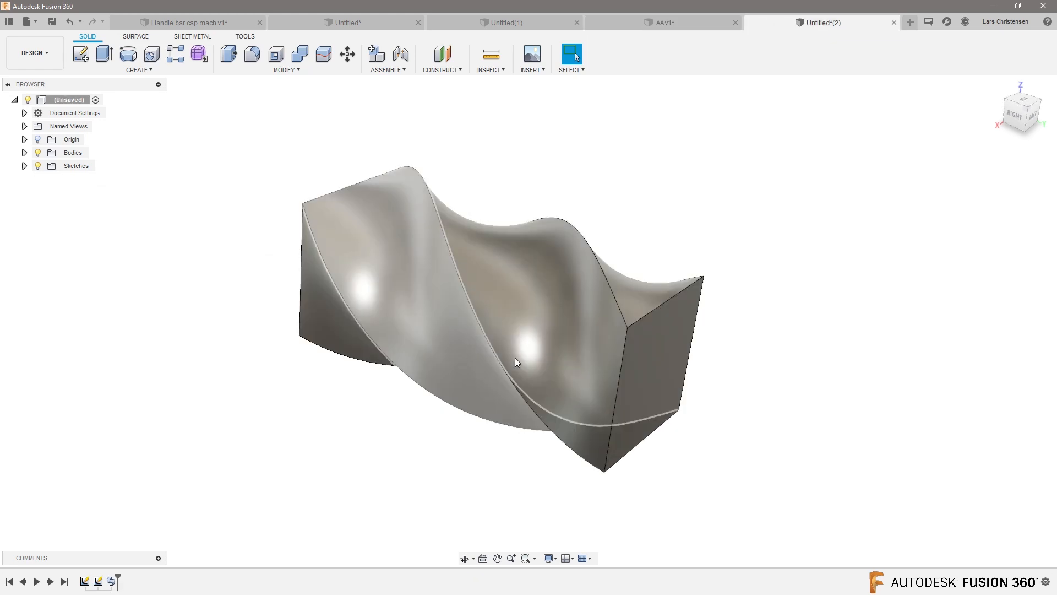
# - Delete the twisted sweep from the new design's history and show Sketch1 with the square profile
pyautogui.moveTo(115, 581); pyautogui.dragTo(104, 581)
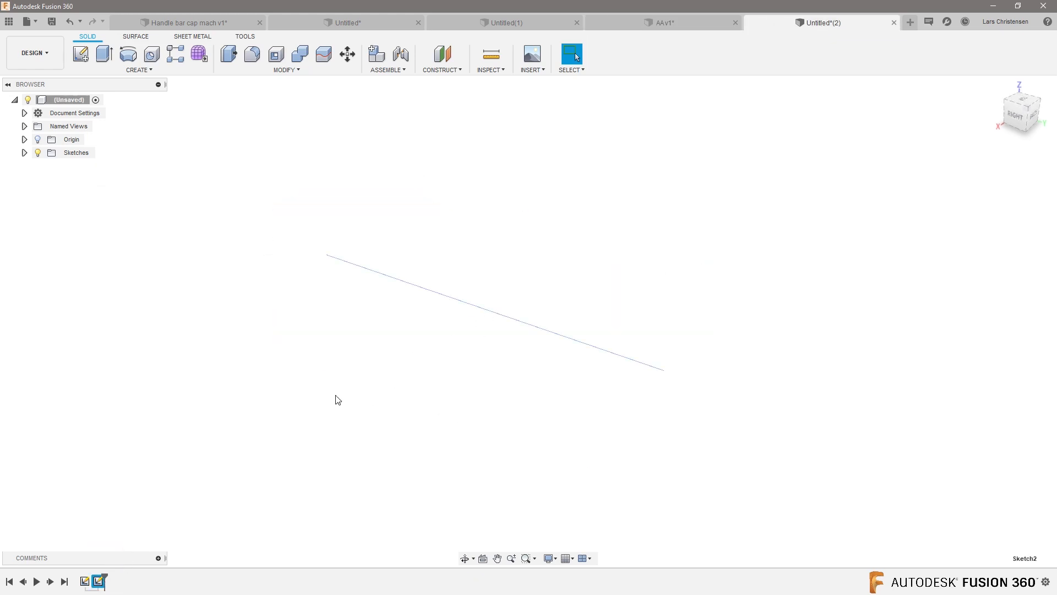
pyautogui.click(24, 152)
pyautogui.click(48, 166)
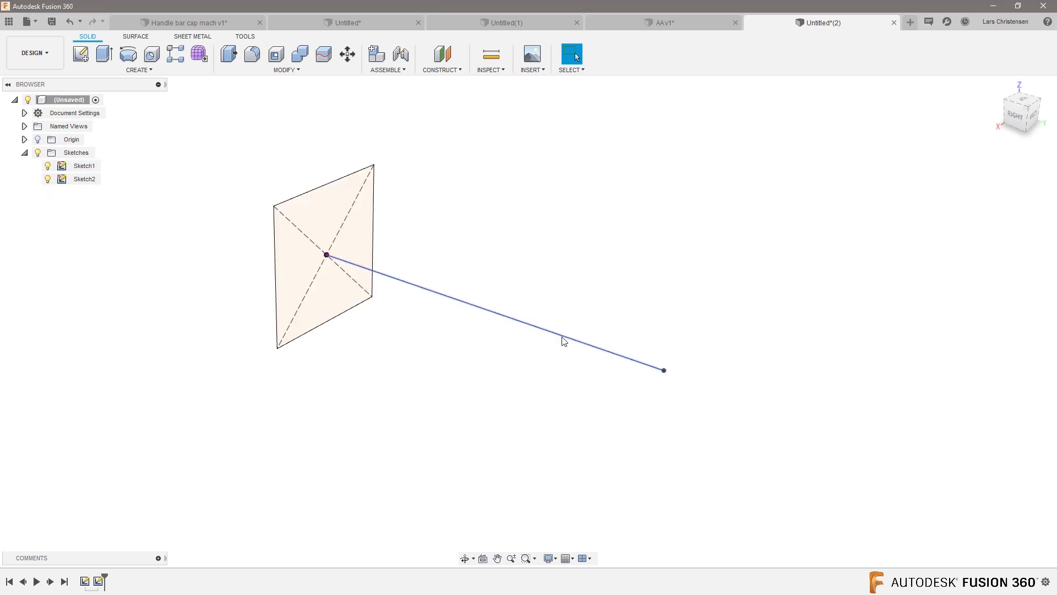
# - Delete Sketch2, which holds the centred path line
pyautogui.click(98, 581)
pyautogui.rightClick(98, 581)
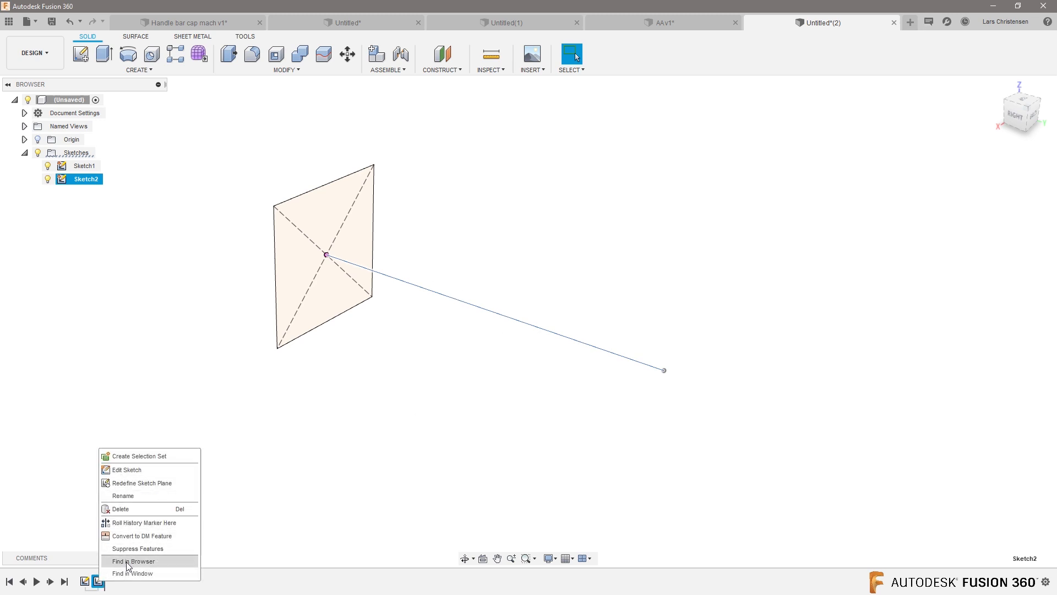
pyautogui.click(230, 478)
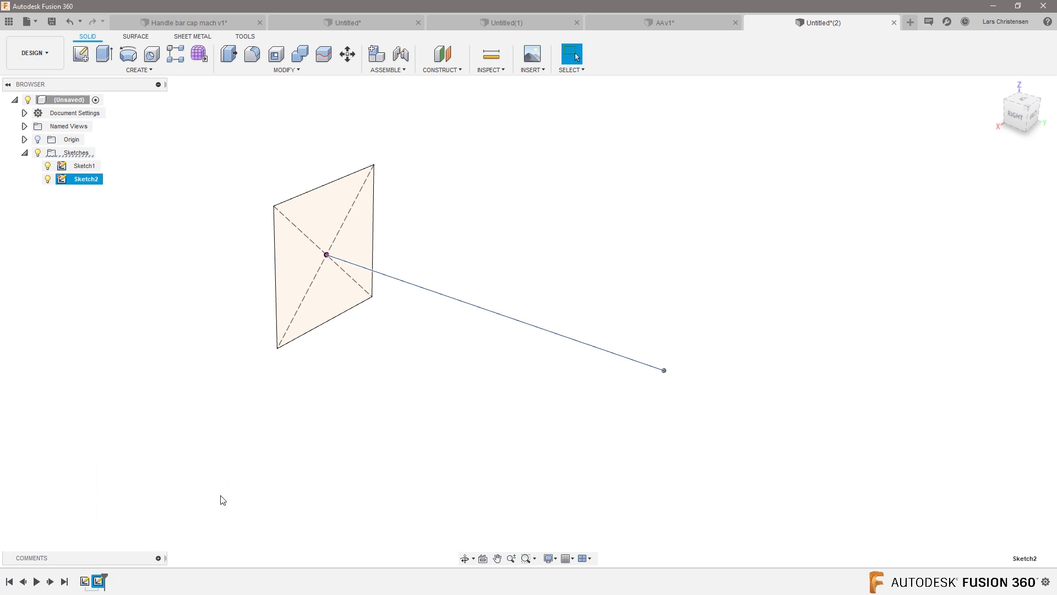
pyautogui.press('Delete')
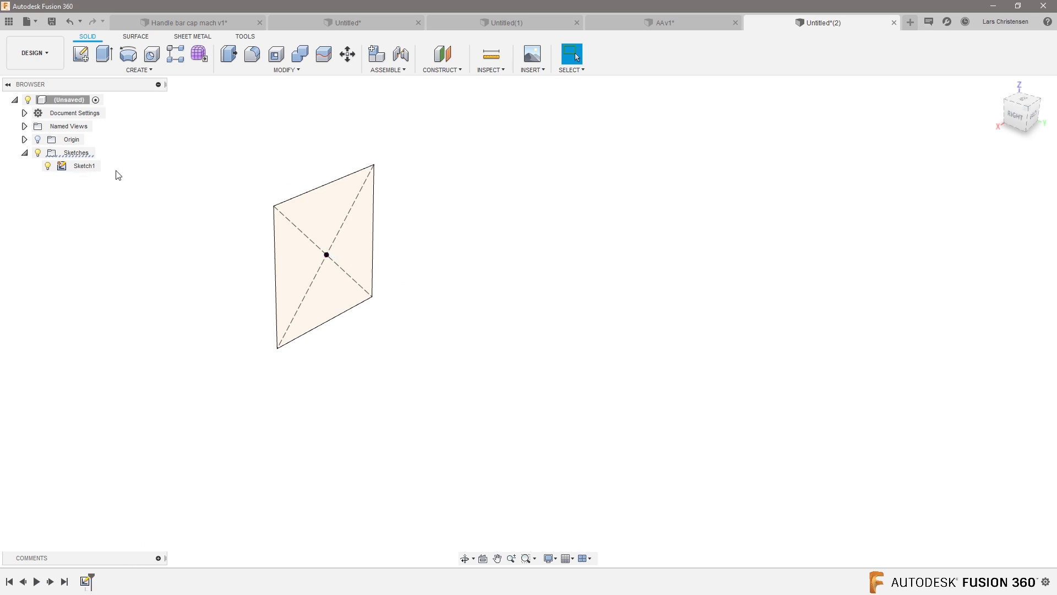
pyautogui.click(82, 57)
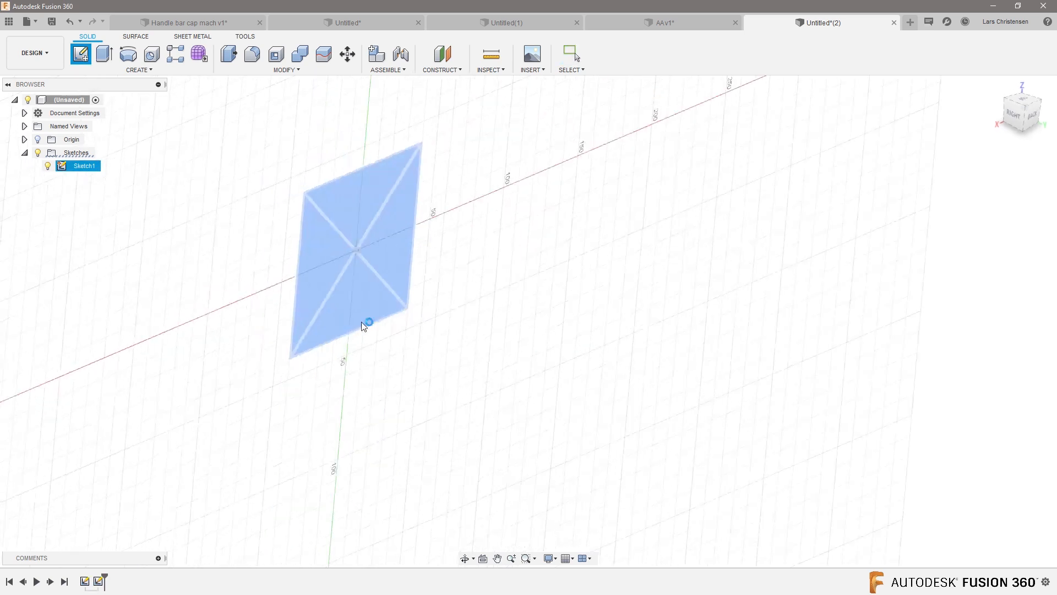
pyautogui.click(362, 322)
pyautogui.click(1025, 378)
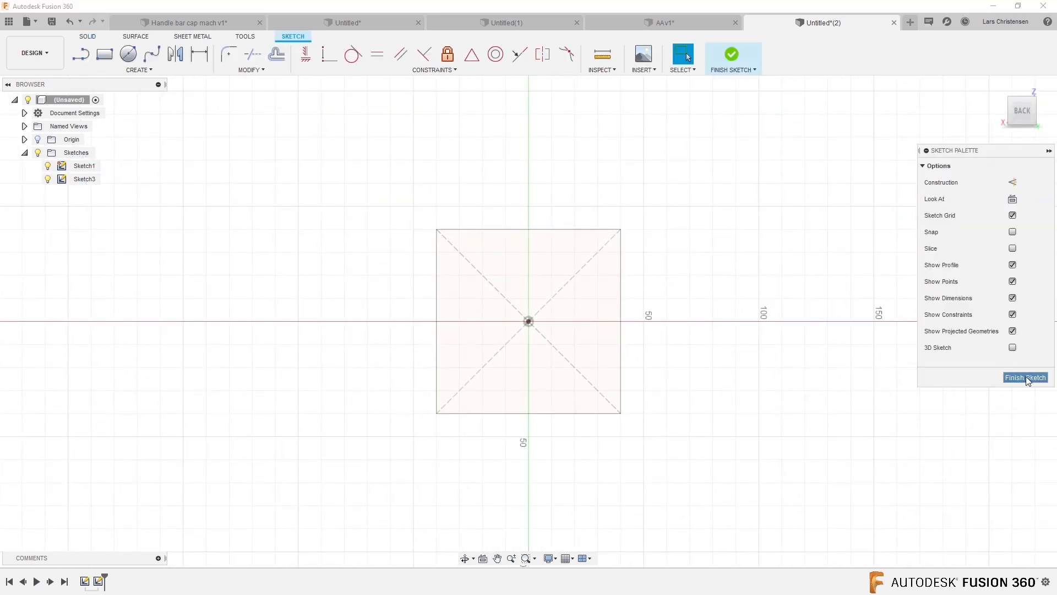
pyautogui.click(84, 179)
pyautogui.press('Delete')
# - Start a sketch on the horizontal XY plane and project the square's positive-X side edge into it as a point
pyautogui.click(79, 55)
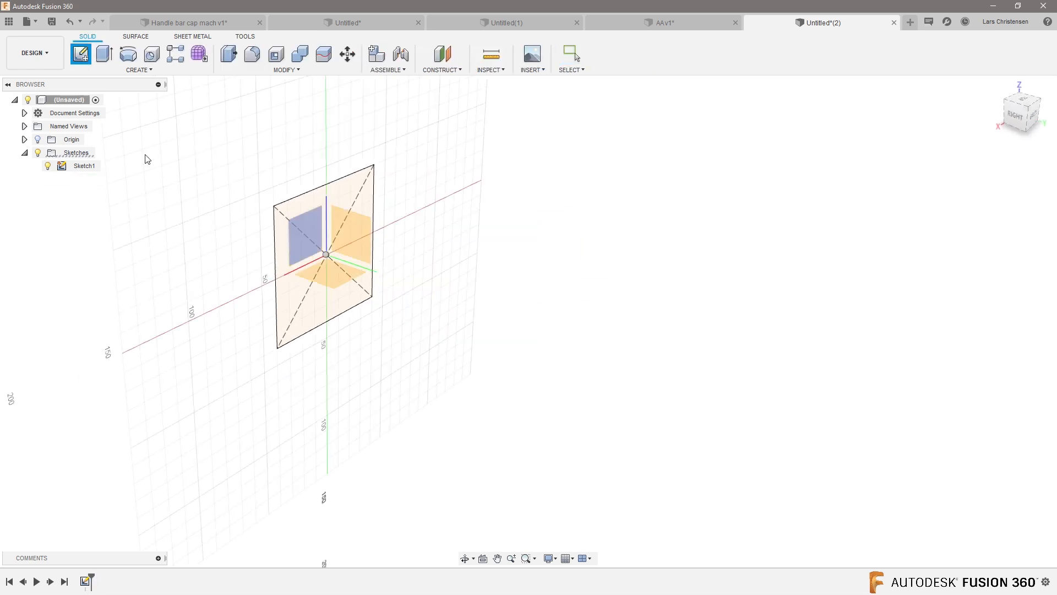
pyautogui.click(337, 284)
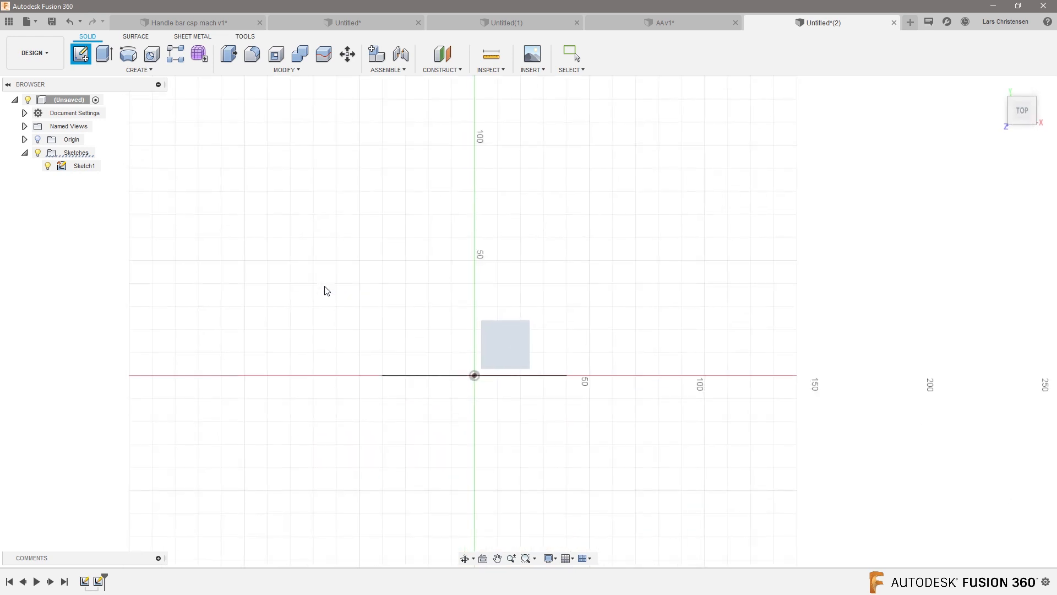
pyautogui.press('p')
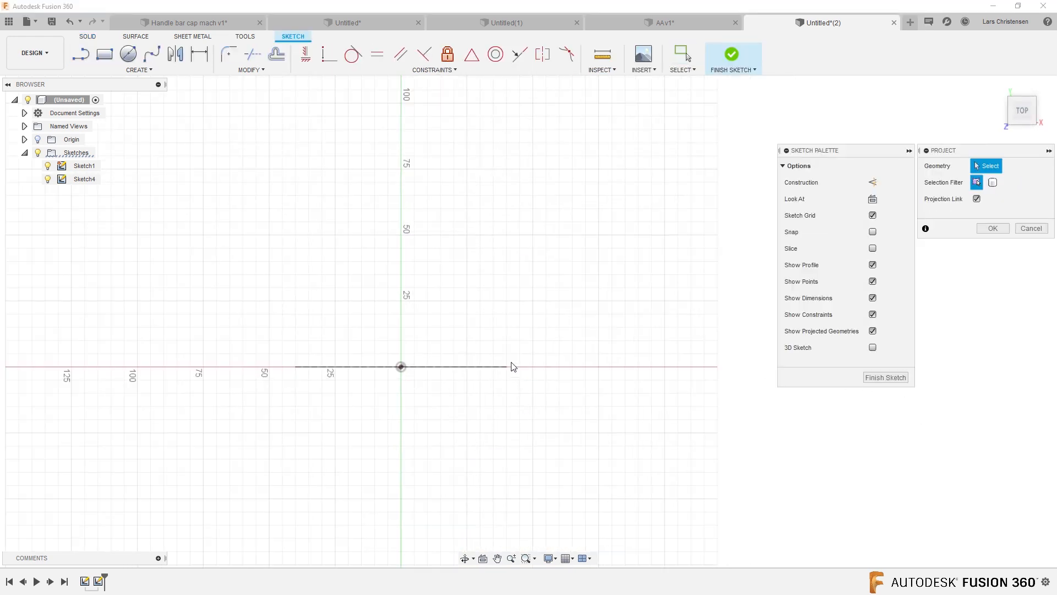
pyautogui.click(507, 367)
pyautogui.click(993, 228)
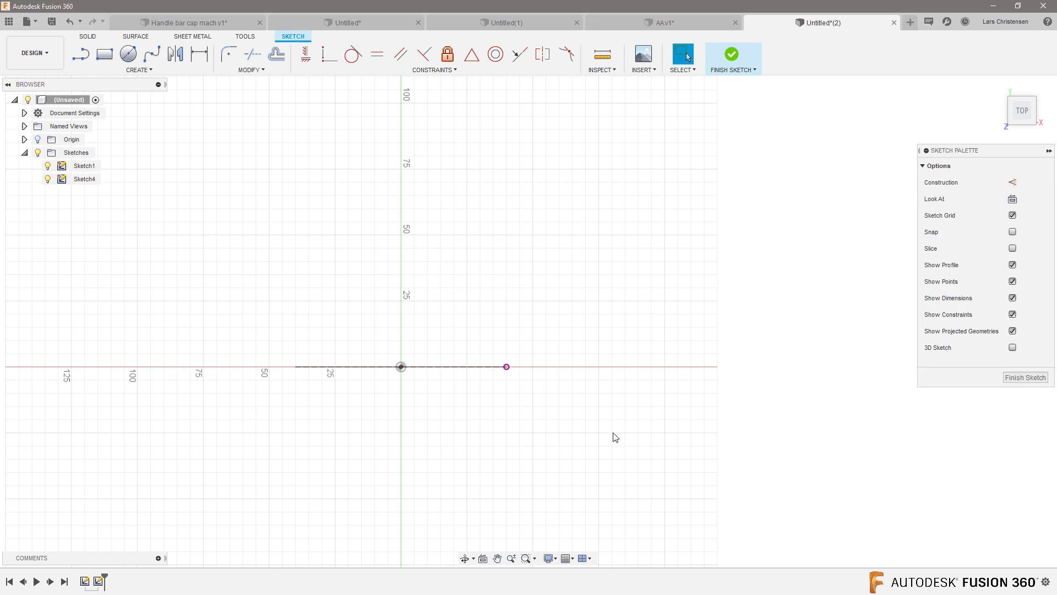
# - Sketch a 200 mm line from the projected edge point along the positive Y direction and finish the sketch
pyautogui.press('l')
pyautogui.click(507, 367)
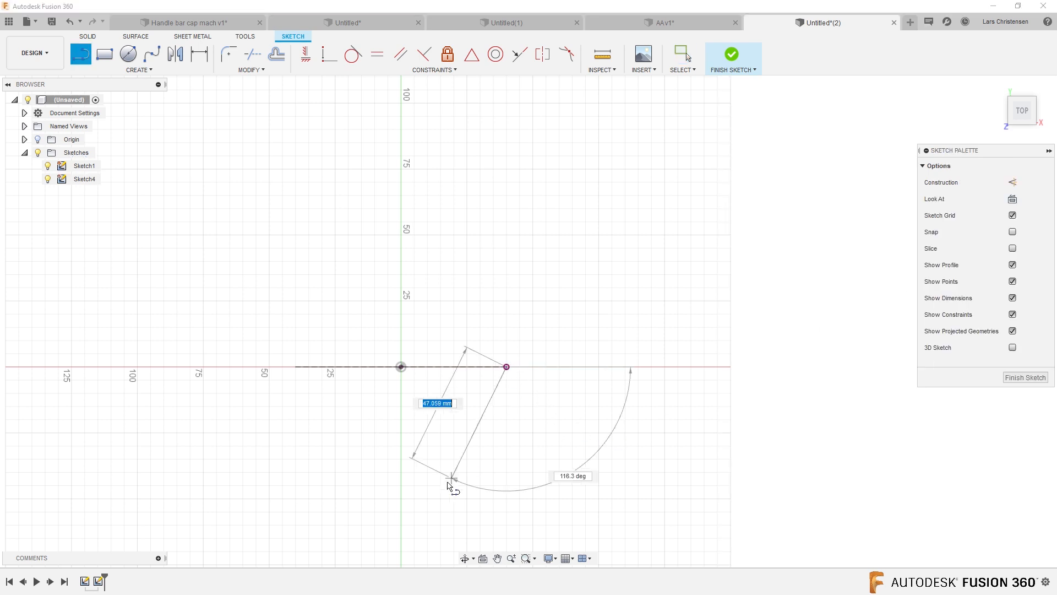
pyautogui.scroll(-3, 456, 481)
pyautogui.write('200')
pyautogui.press('Return')
pyautogui.press('Escape')
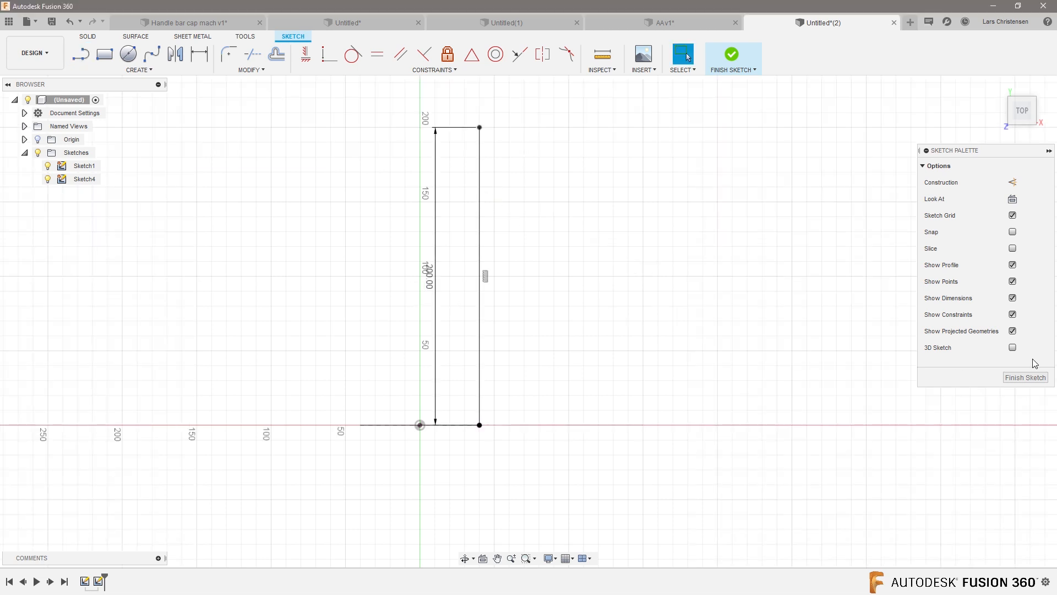
pyautogui.click(1025, 378)
# - Sweep the square profile along the off-centre 200 mm line as a new body with a 180-degree twist angle
pyautogui.keyDown('shift'); pyautogui.moveTo(341, 245); pyautogui.dragTo(516, 219, button='middle'); pyautogui.keyUp('shift')
pyautogui.moveTo(458, 239)
pyautogui.keyDown('shift'); pyautogui.mouseDown(button='middle')
pyautogui.moveTo(270, 264)
pyautogui.moveTo(189, 154)
pyautogui.mouseUp(button='middle'); pyautogui.keyUp('shift')
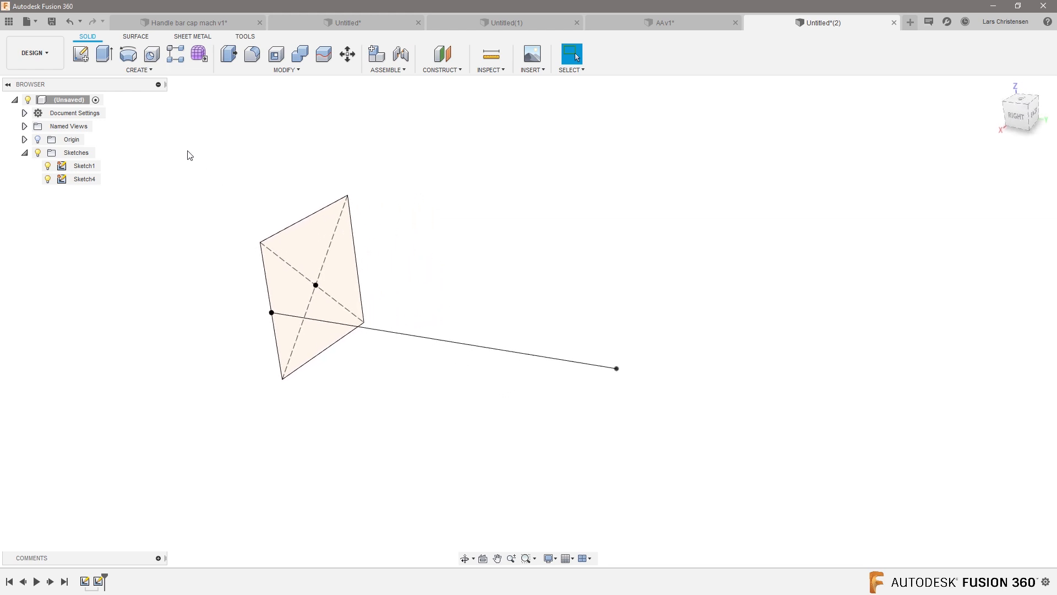
pyautogui.click(146, 71)
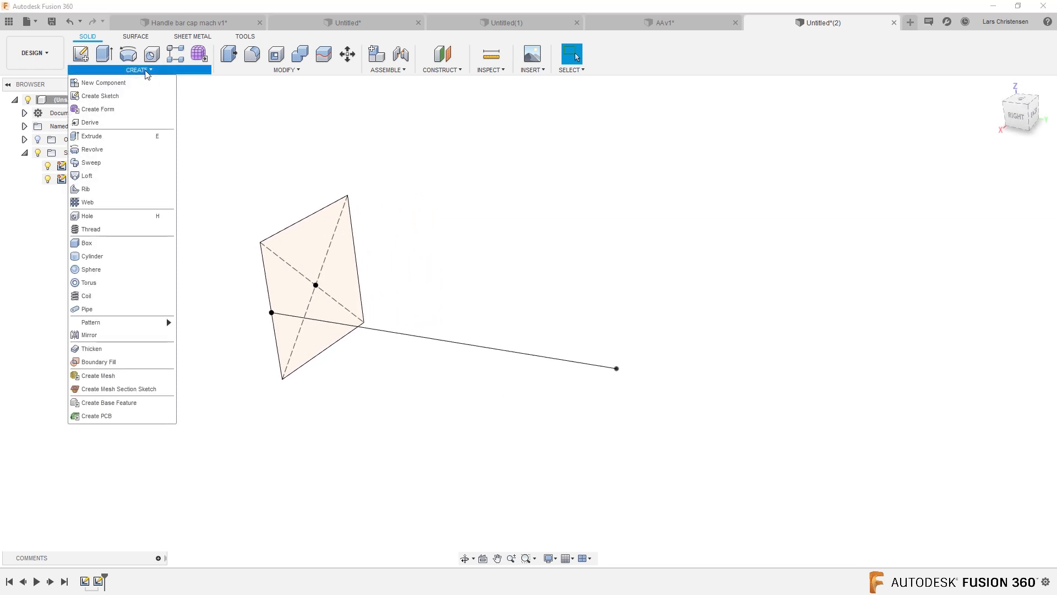
pyautogui.click(110, 163)
pyautogui.click(318, 245)
pyautogui.click(962, 199)
pyautogui.click(467, 347)
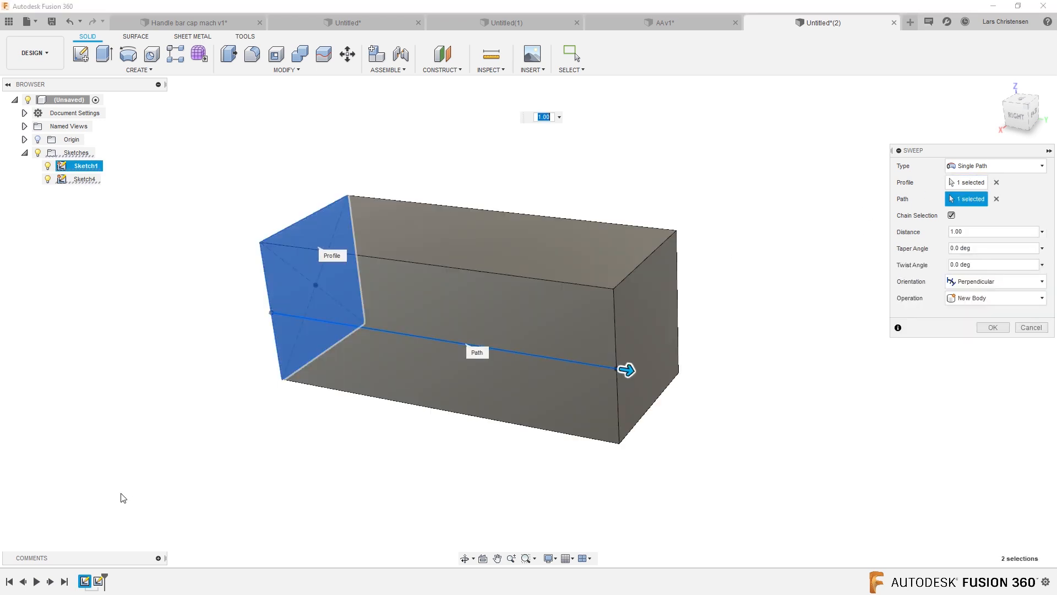
pyautogui.keyDown('shift'); pyautogui.moveTo(683, 421); pyautogui.dragTo(820, 421, button='middle'); pyautogui.keyUp('shift')
pyautogui.click(989, 267)
pyautogui.write('180')
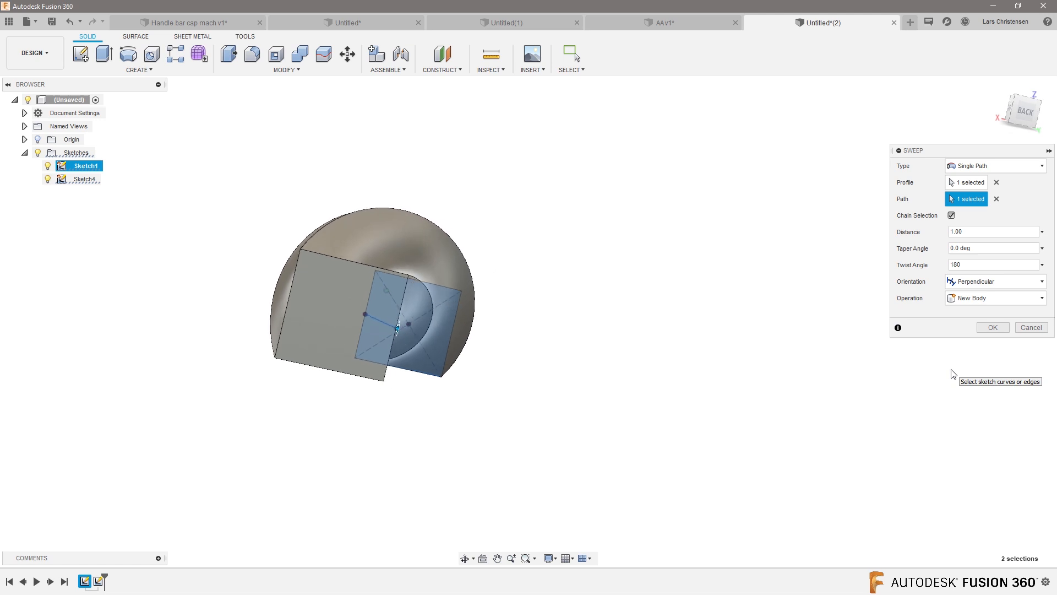
pyautogui.click(993, 328)
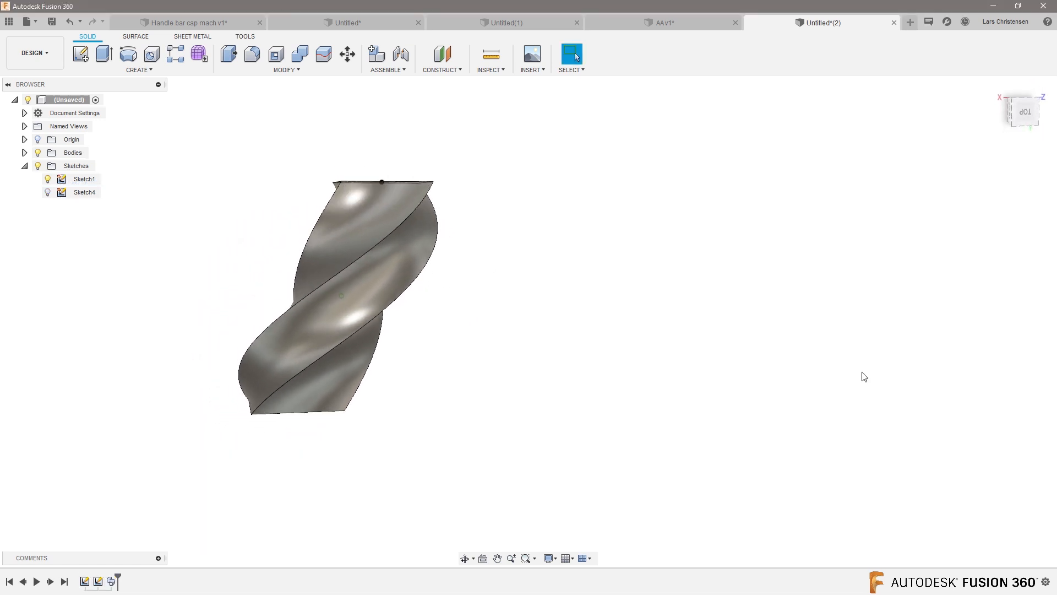
# - Compare the off-centre twisted sweep with the AA v1 body, and close the photo of the glass on the coaster
pyautogui.click(685, 26)
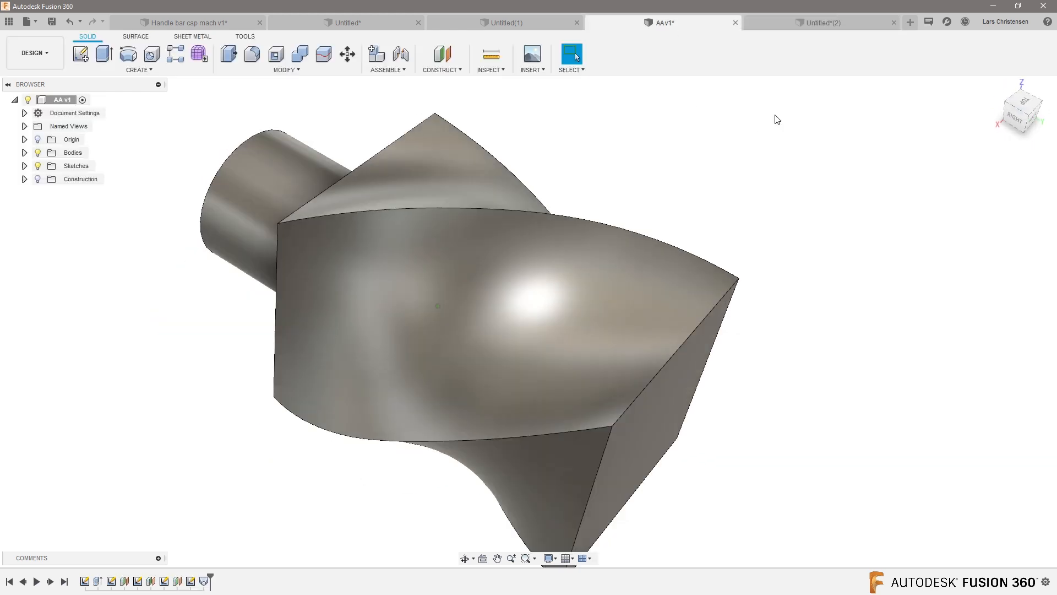
pyautogui.click(785, 30)
pyautogui.keyDown('shift'); pyautogui.moveTo(783, 148); pyautogui.dragTo(741, 142, button='middle'); pyautogui.keyUp('shift')
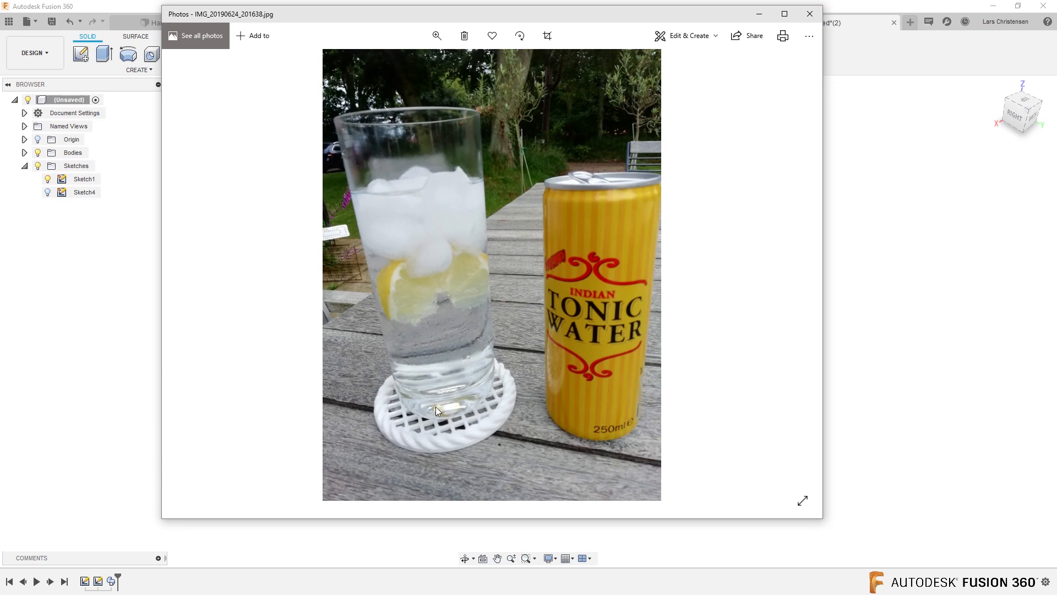
pyautogui.click(810, 14)
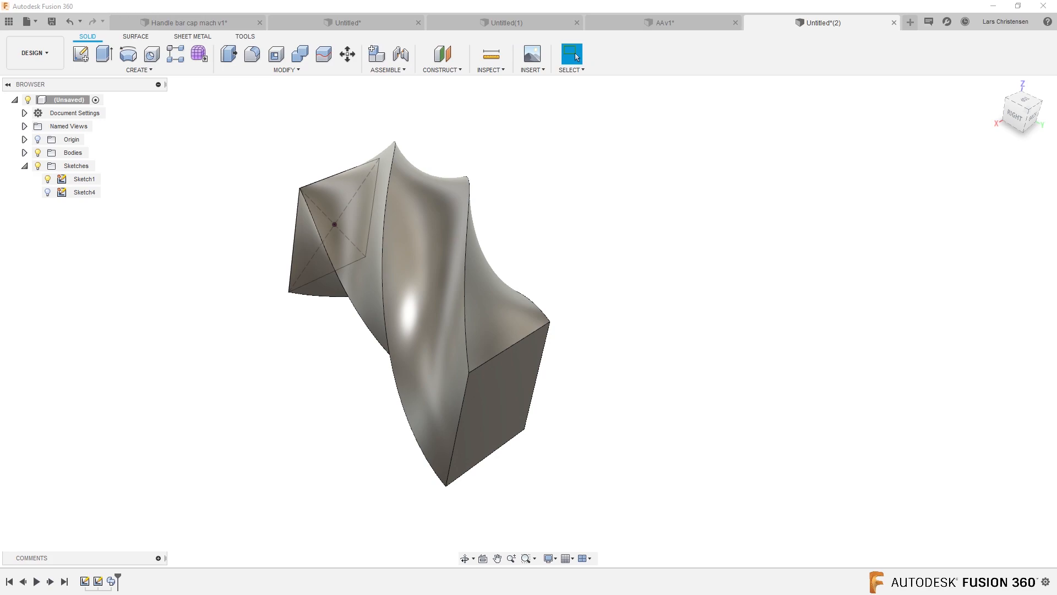